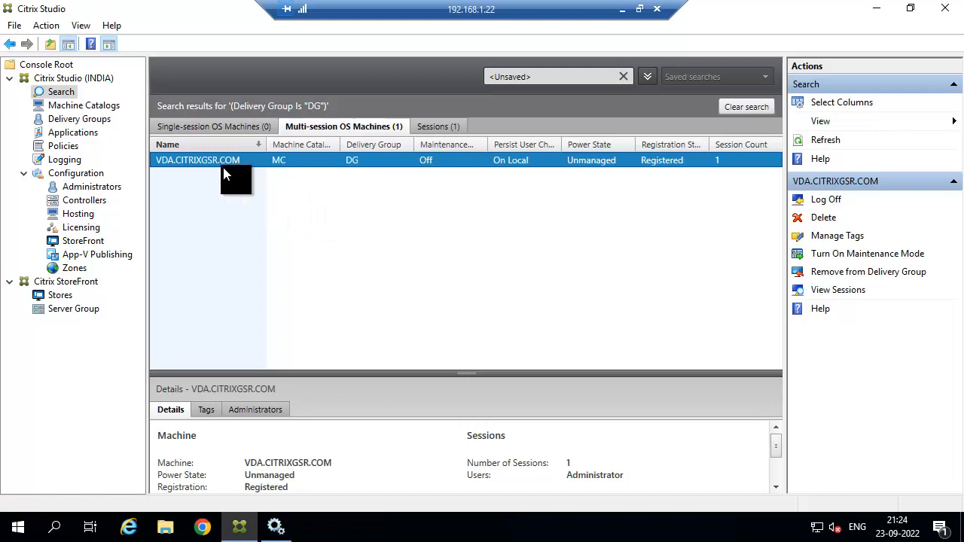
Step: Minimize the 192.168.1.22 remote session and switch to the 192.168.1.21 remote session
click(623, 8)
mouse_move(579, 527)
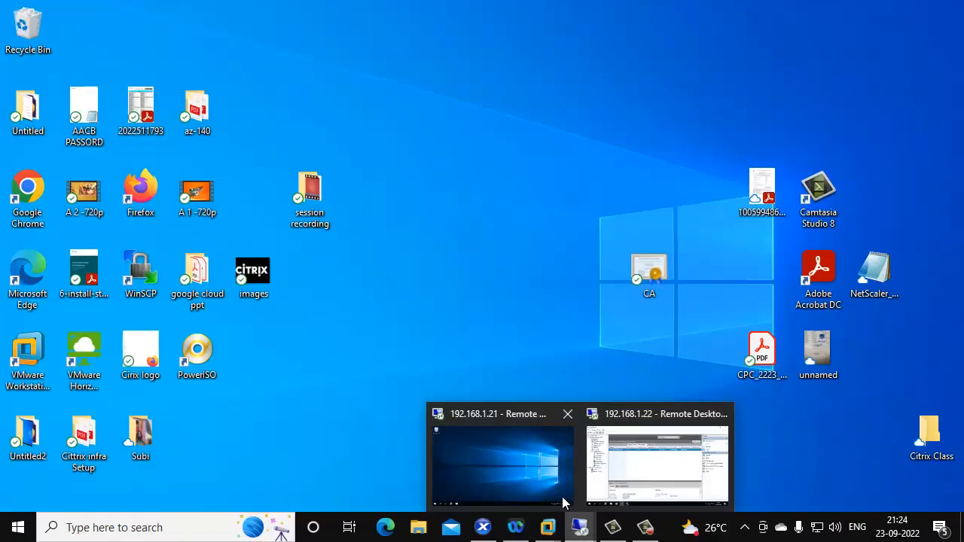
click(554, 463)
Step: Look through the Citrix Session Recording programs installed on this server
click(12, 531)
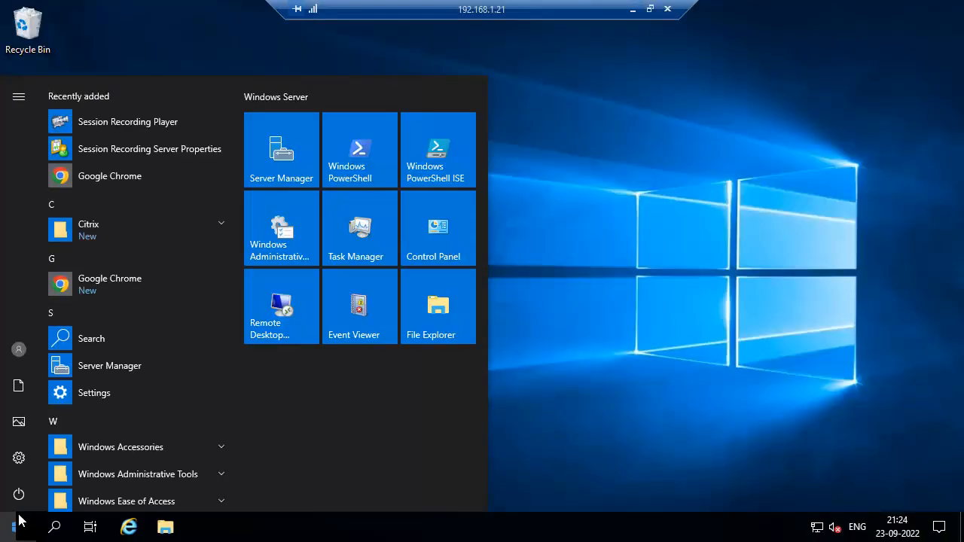
click(109, 232)
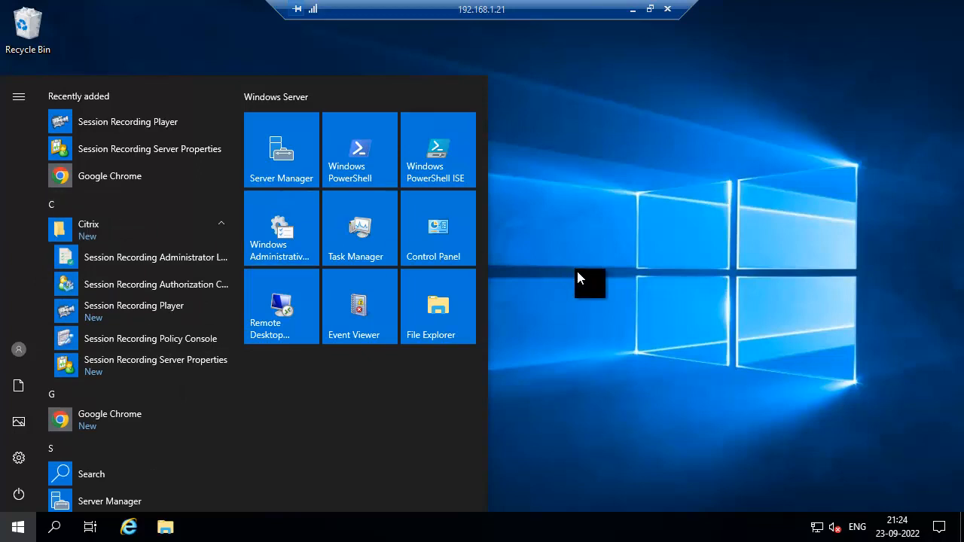
click(577, 273)
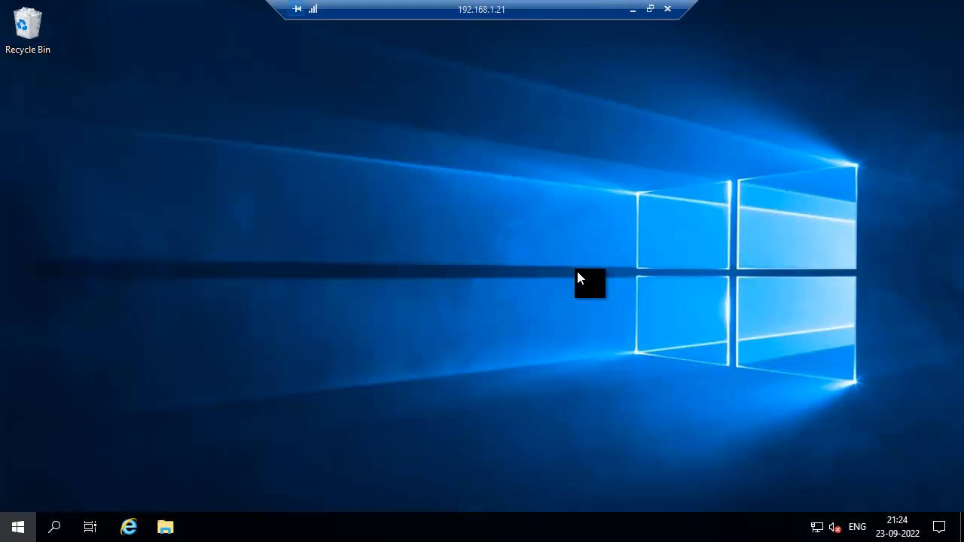
Step: Run mmc to open an empty management console and maximize its window
right_click(23, 532)
click(57, 450)
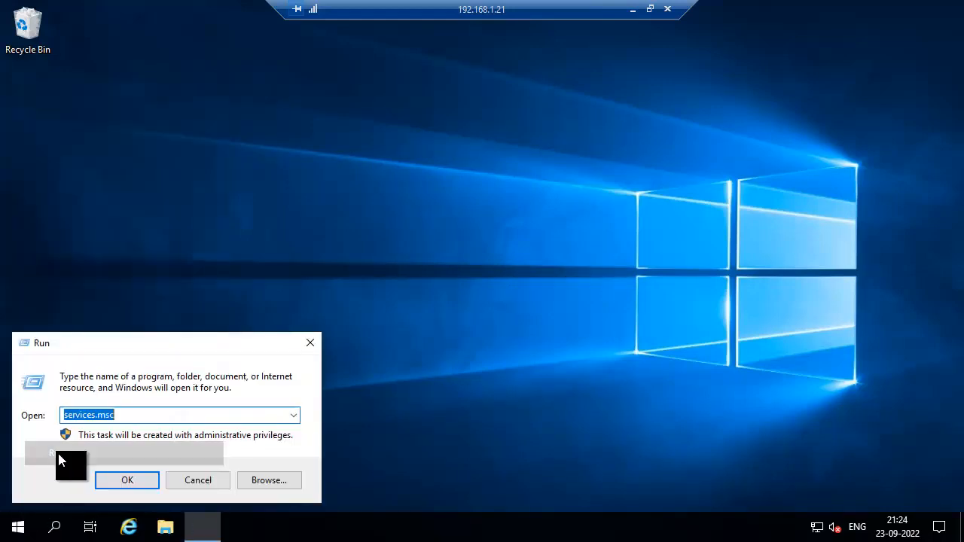
key(BackSpace)
text(mmc)
key(Return)
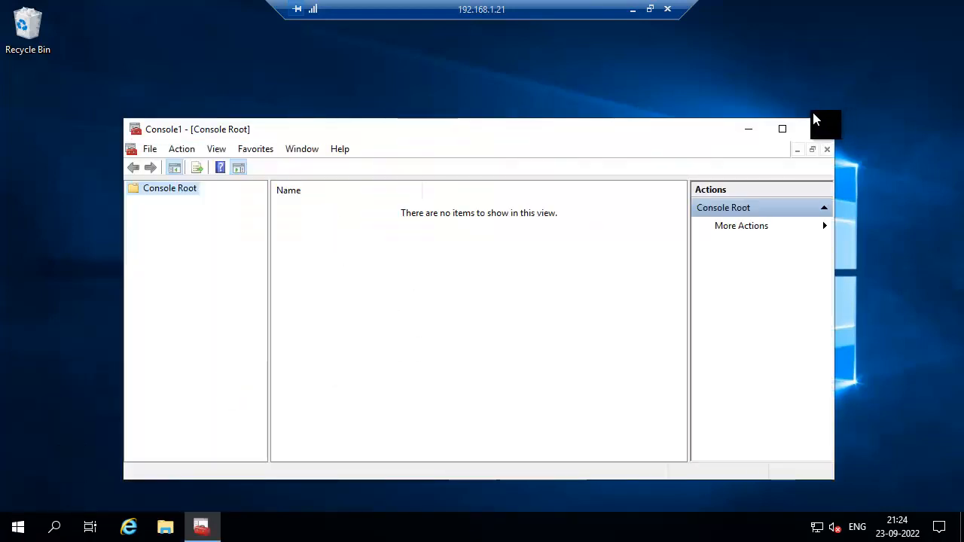
click(769, 137)
Step: Add the Certificates snap-in to the console for the computer account of the local computer
click(26, 26)
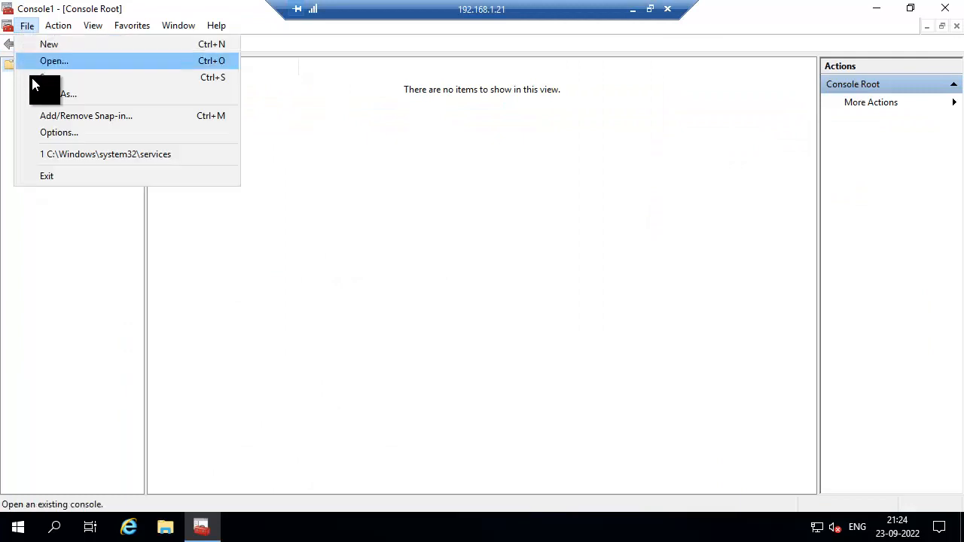
click(43, 115)
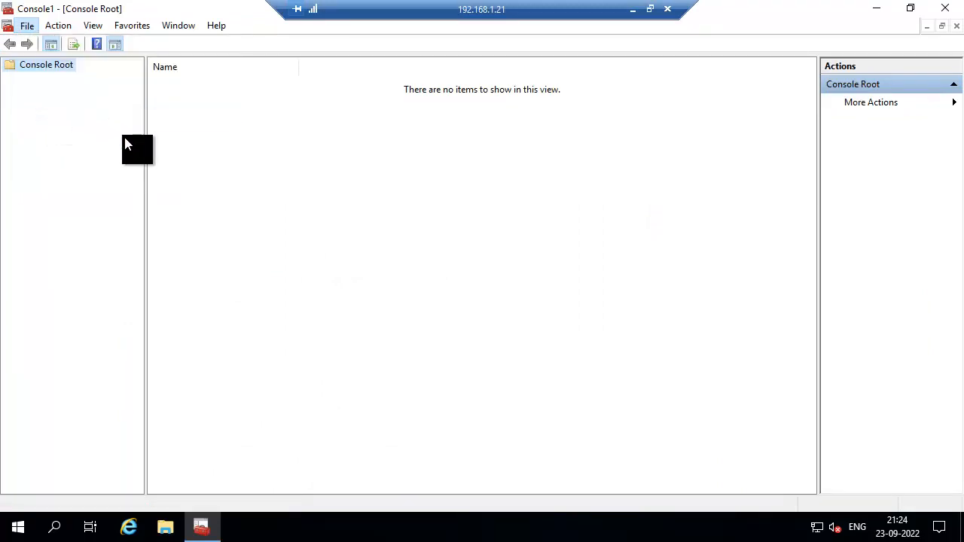
click(280, 199)
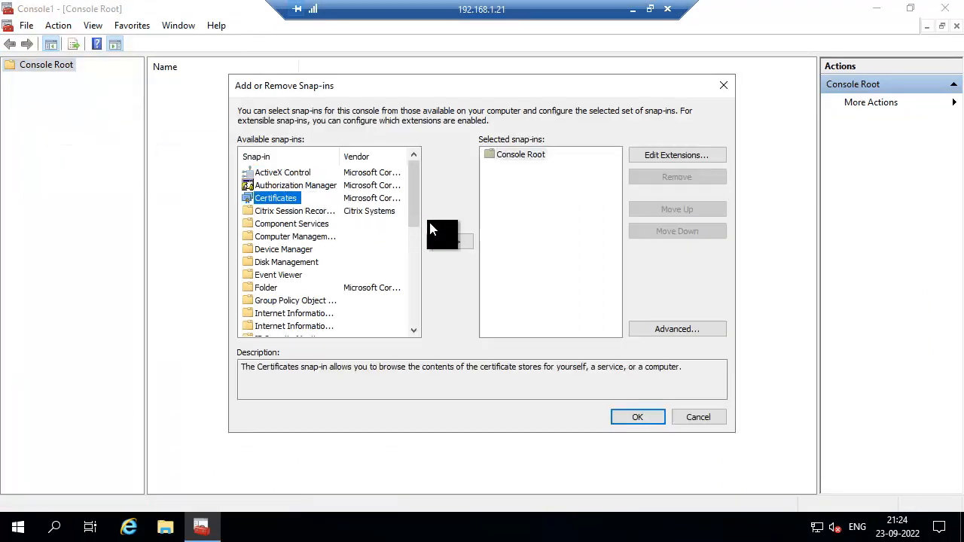
click(458, 243)
click(303, 181)
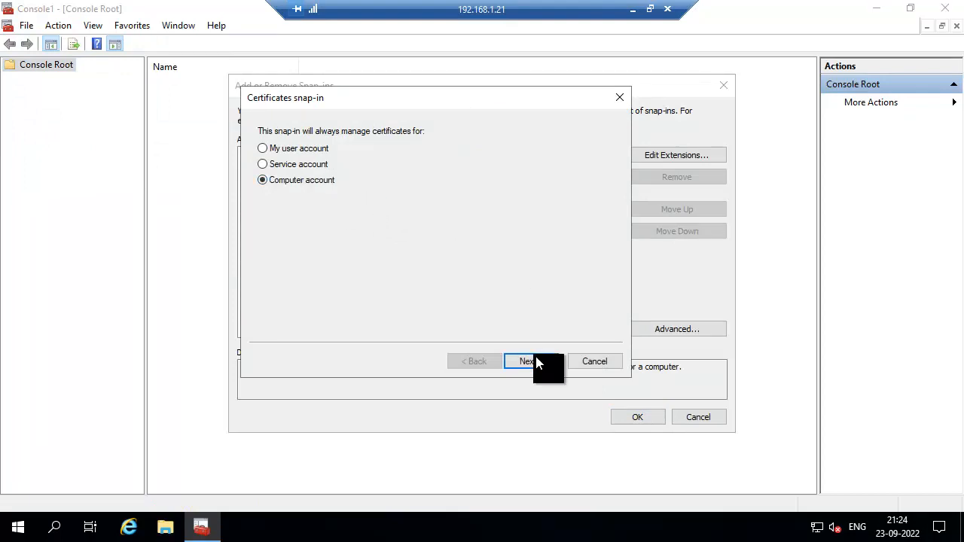
click(536, 360)
click(530, 361)
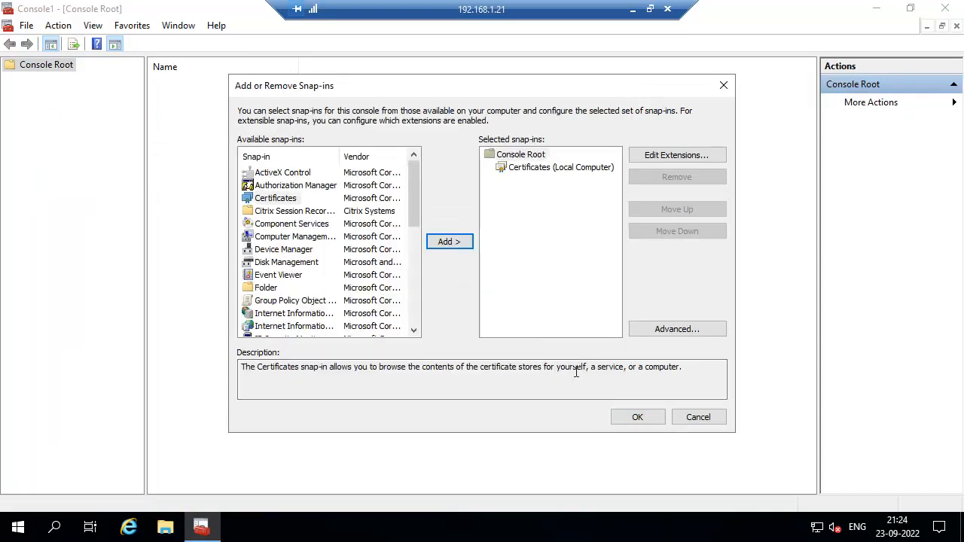
click(622, 418)
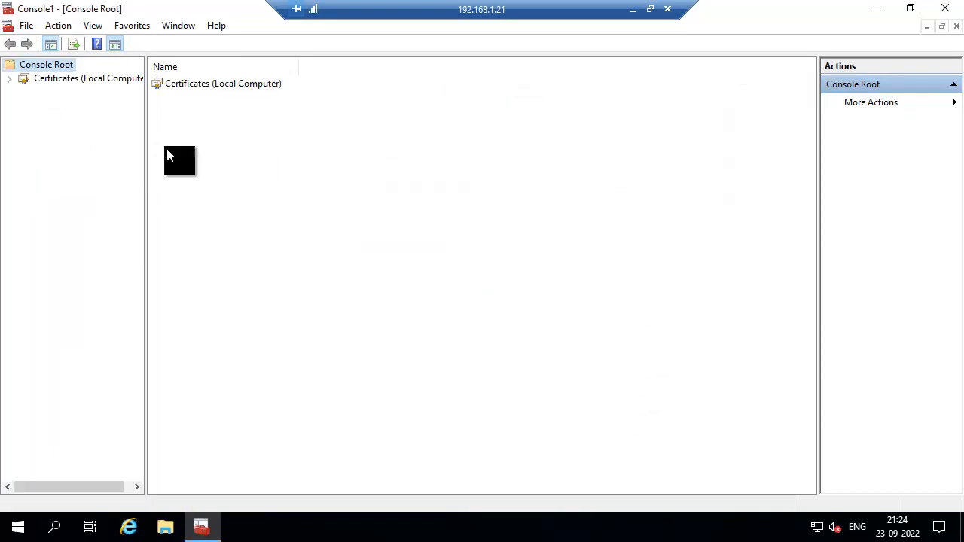
Step: Enroll a new Computer certificate in the local computer's Personal store, check it in the certificate list, and minimize the console
click(9, 78)
click(35, 93)
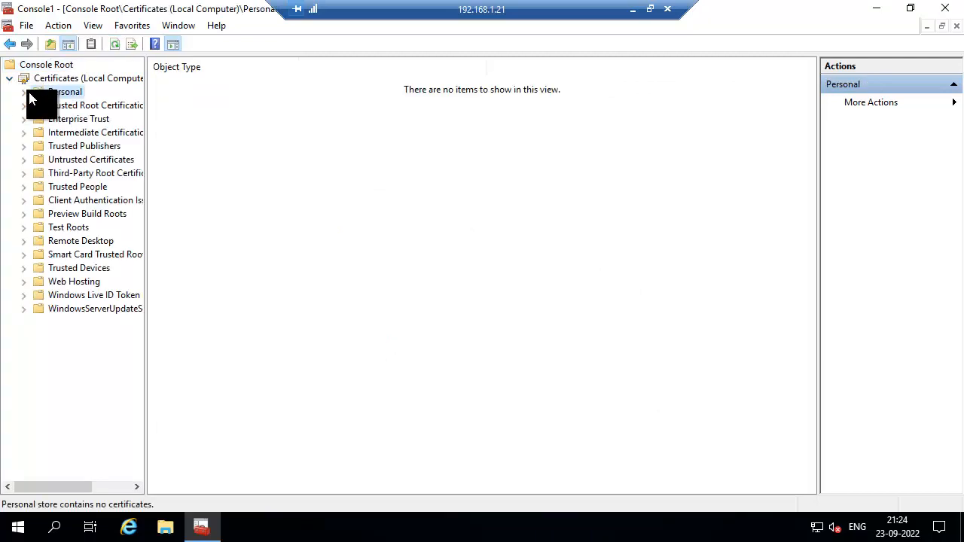
right_click(72, 94)
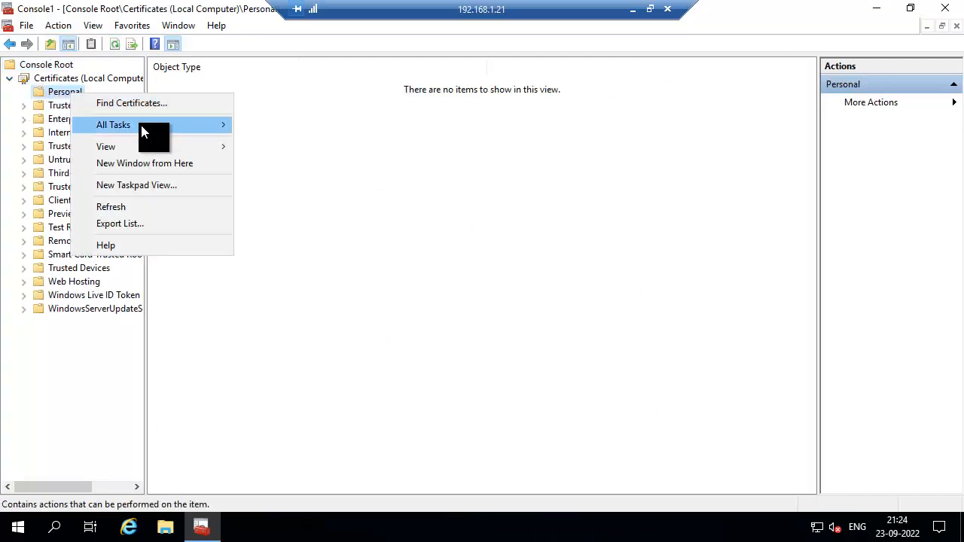
mouse_move(209, 131)
click(314, 146)
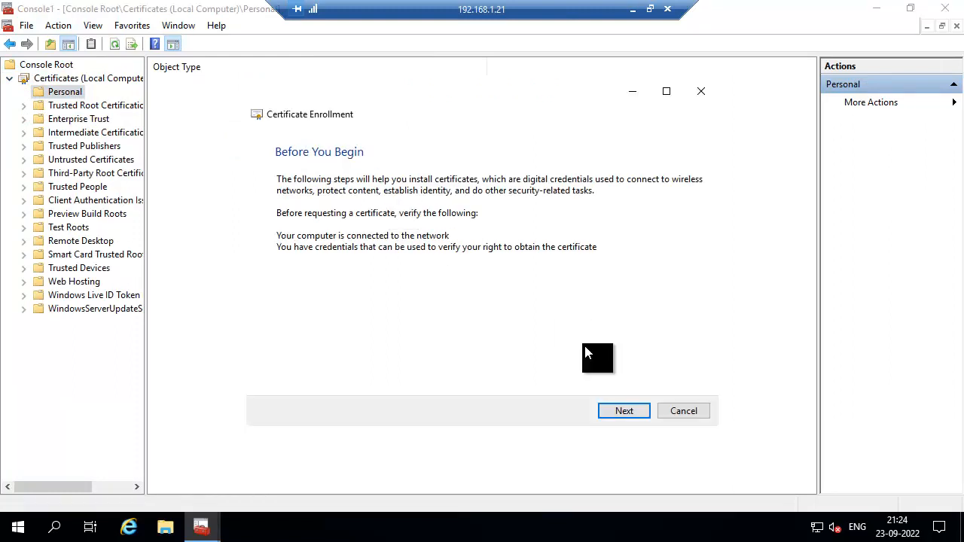
click(615, 414)
click(615, 414)
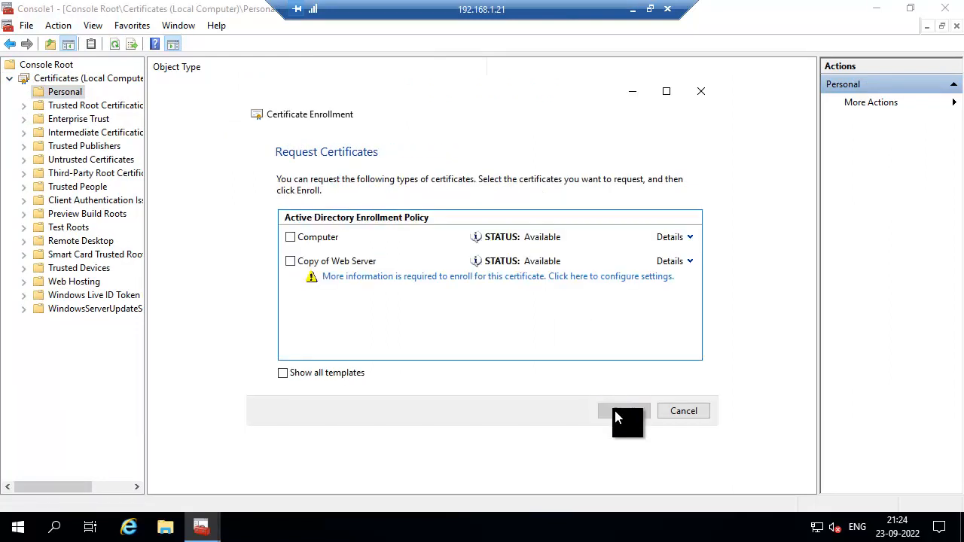
click(290, 236)
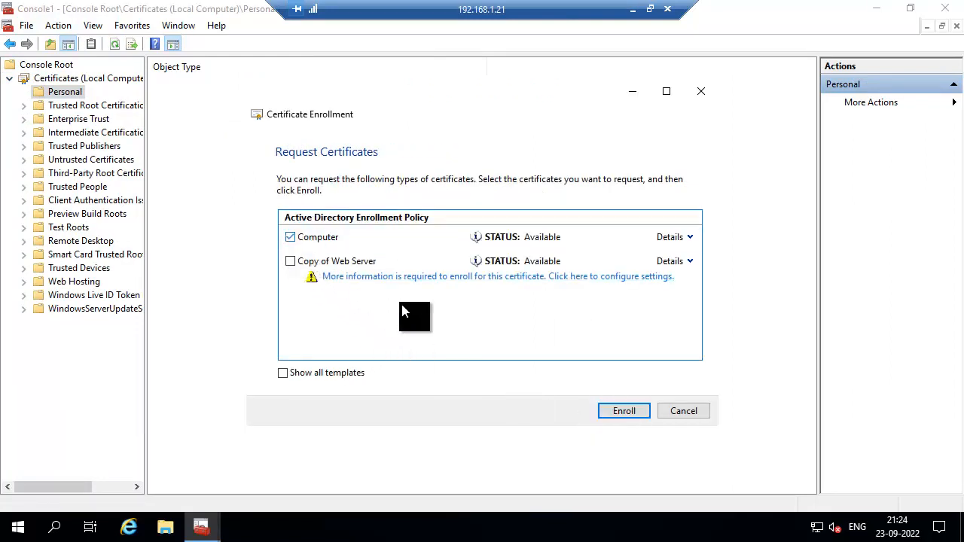
click(612, 411)
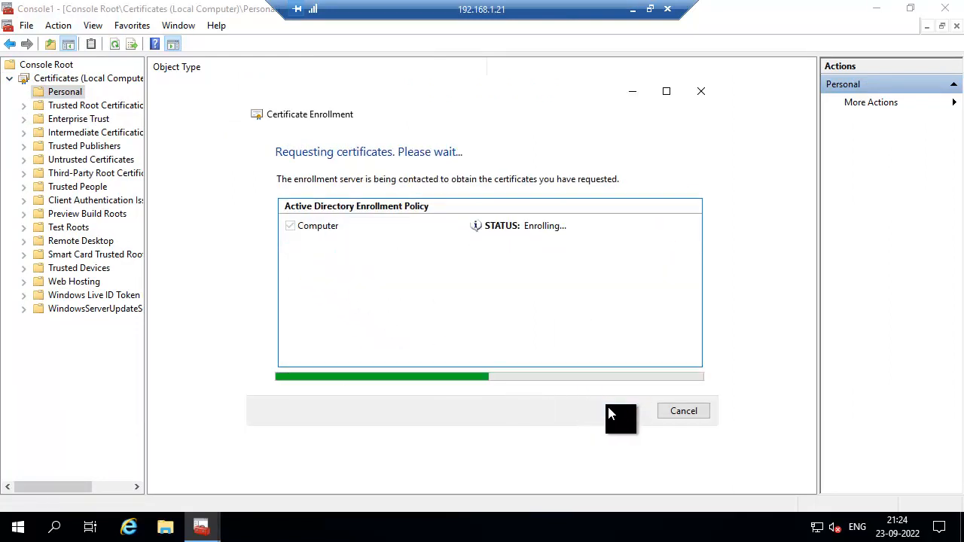
click(666, 412)
click(84, 105)
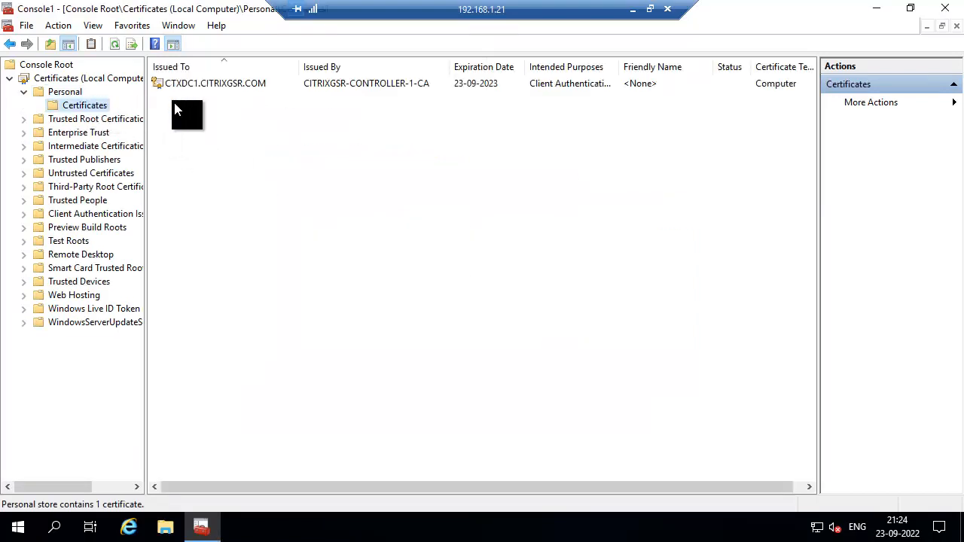
click(881, 10)
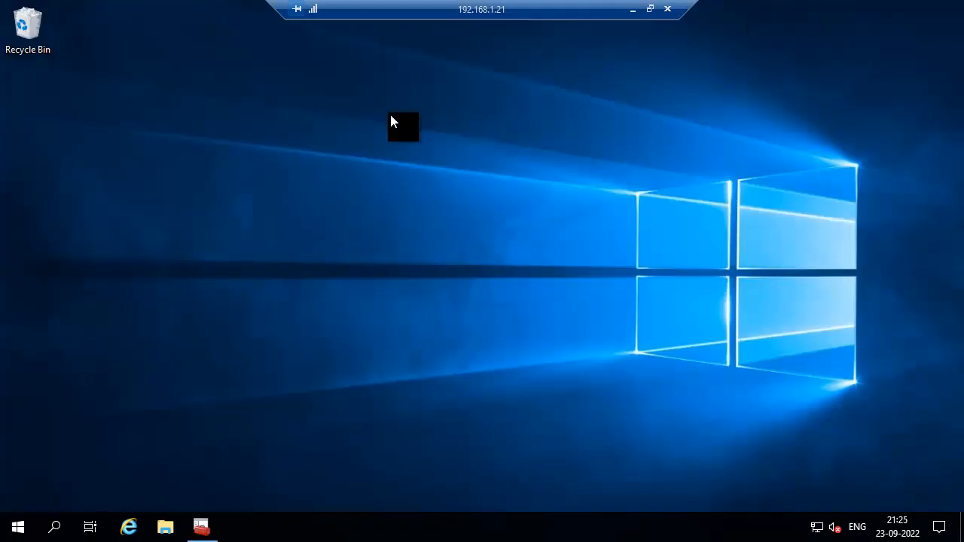
Step: Open Internet Information Services (IIS) Manager from the Windows Administrative Tools and maximize it
click(2, 533)
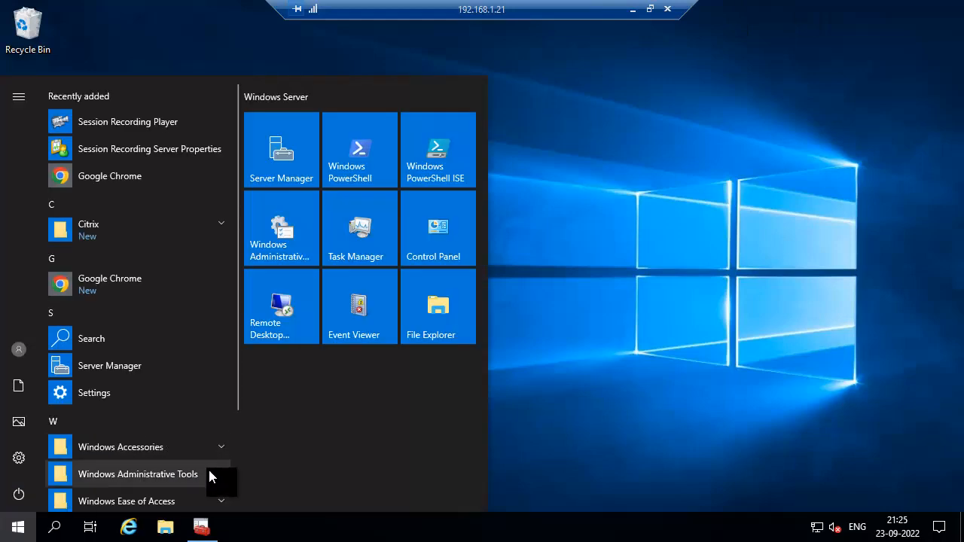
scroll(209, 466, down, 1)
click(216, 407)
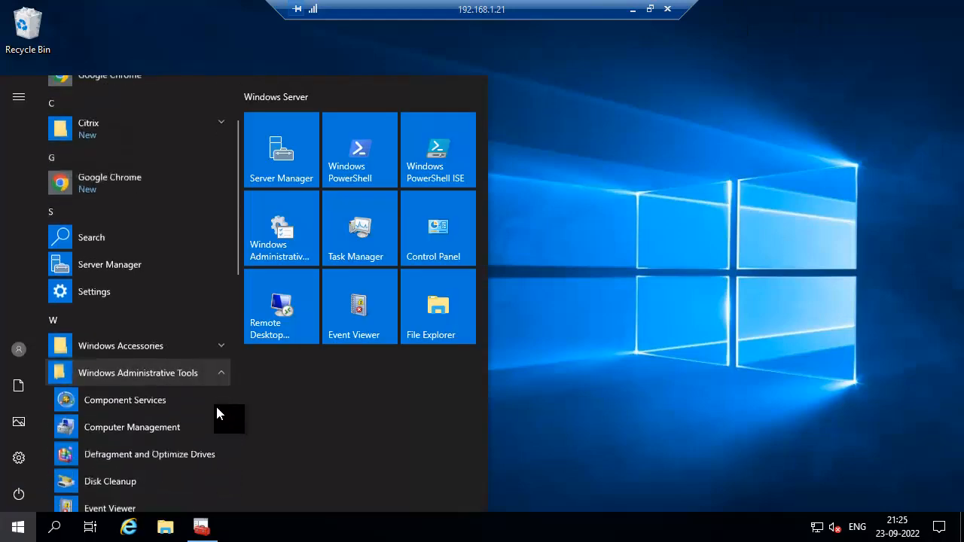
scroll(200, 411, down, 3)
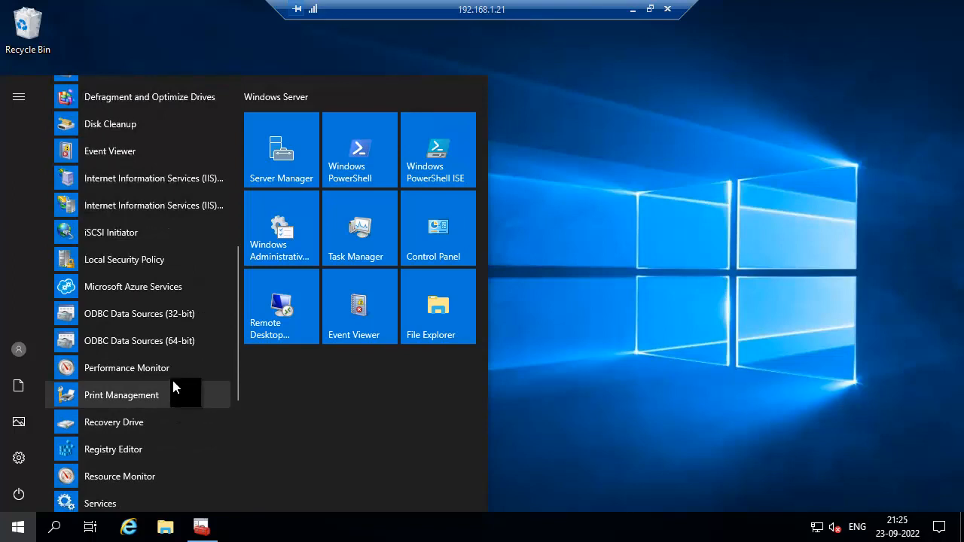
click(146, 211)
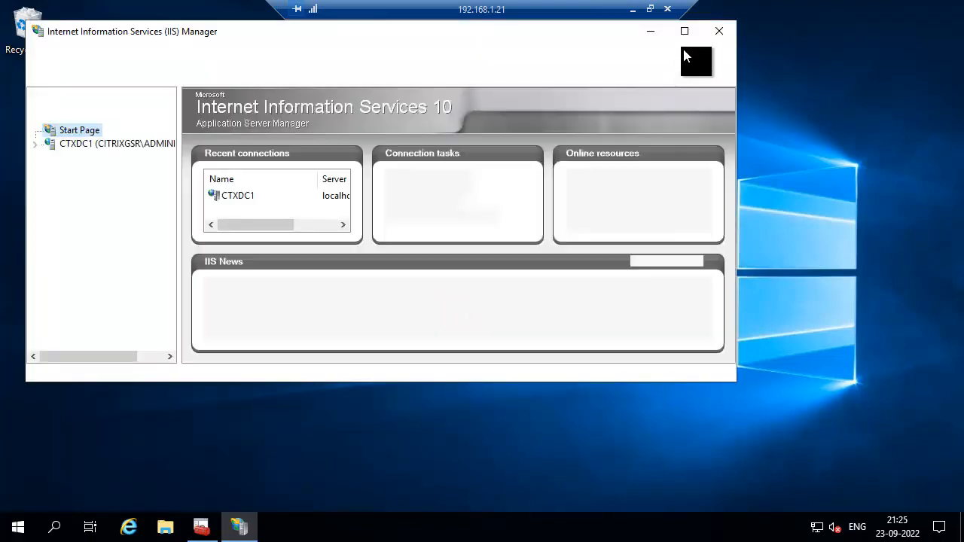
click(685, 31)
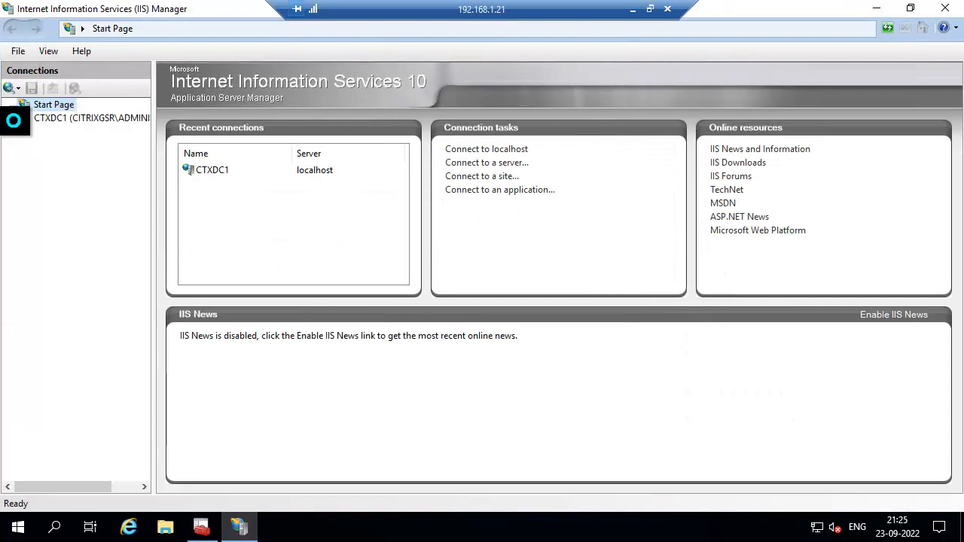
Step: Add an https binding on port 443 to the Default Web Site under CTXDC1, using the CTXDC1.CITRIXGSR.COM SSL certificate
click(15, 119)
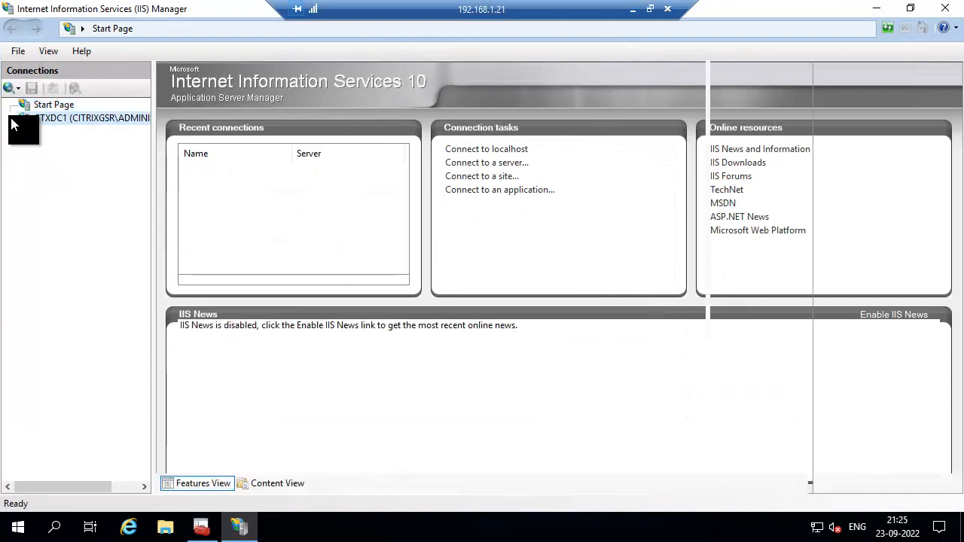
click(23, 145)
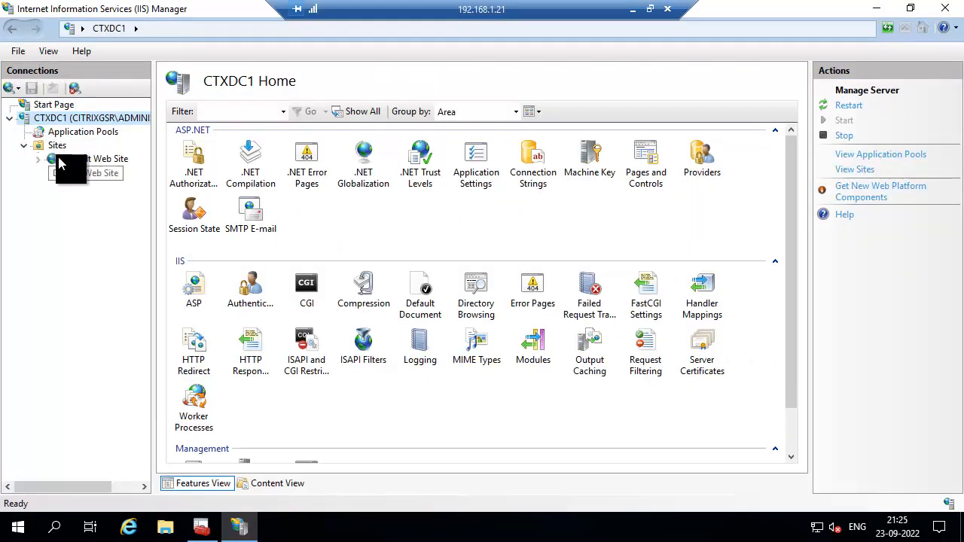
click(90, 163)
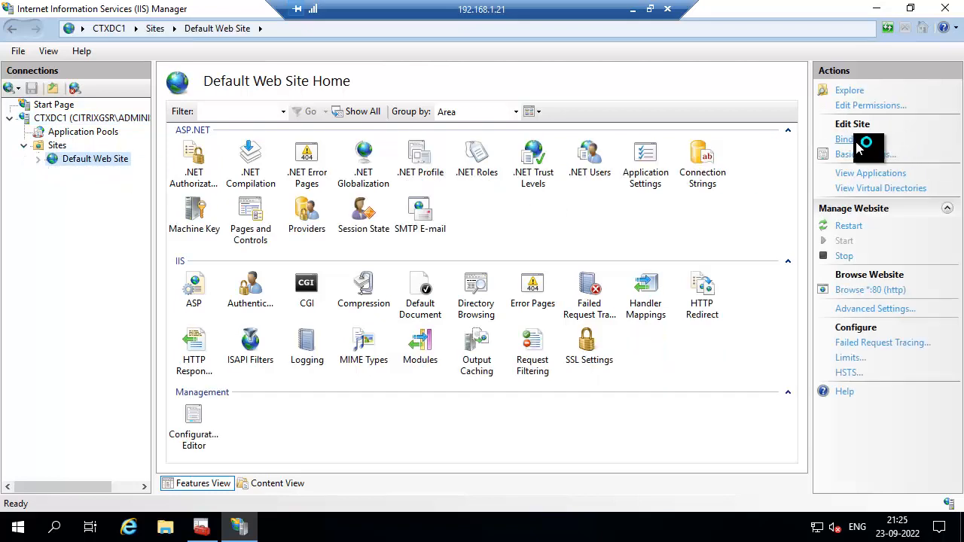
click(855, 143)
click(682, 158)
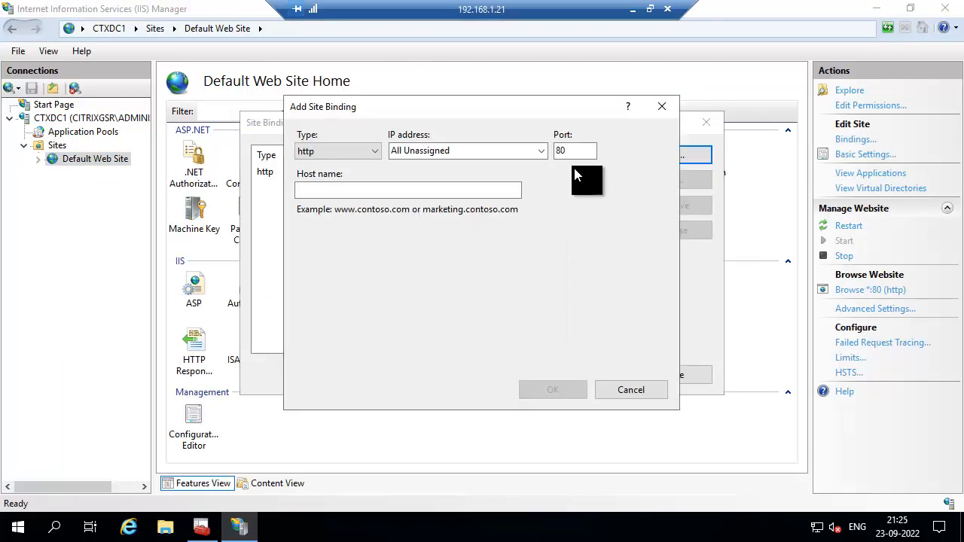
click(361, 151)
click(335, 180)
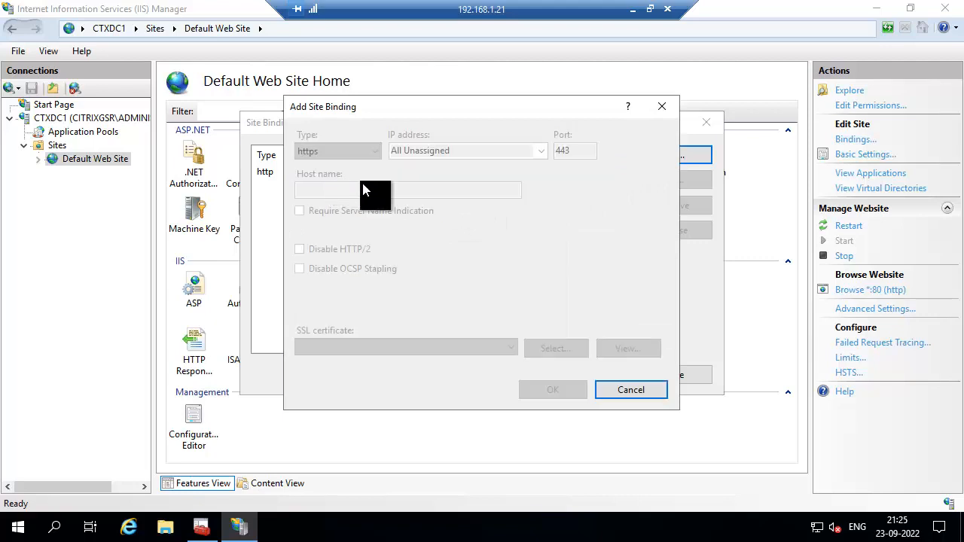
click(387, 347)
click(374, 373)
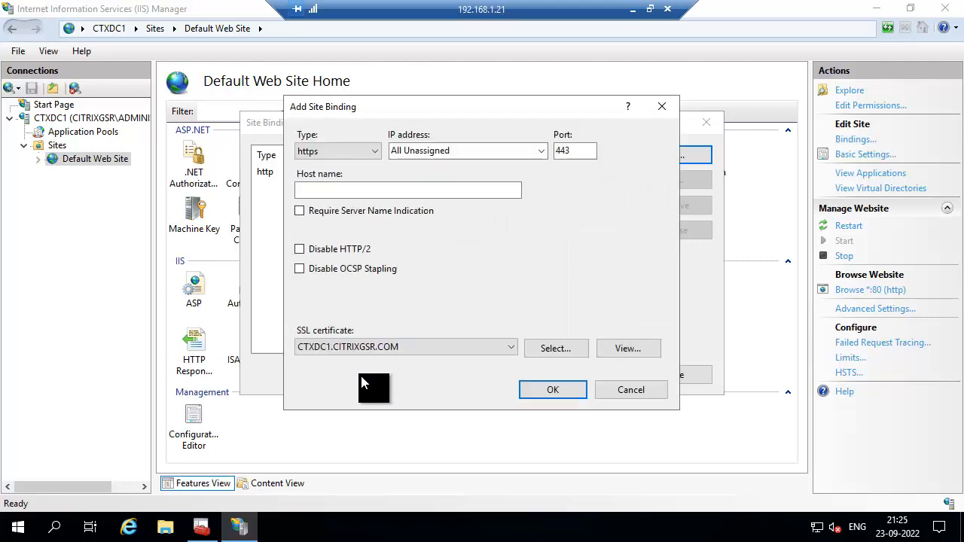
click(557, 394)
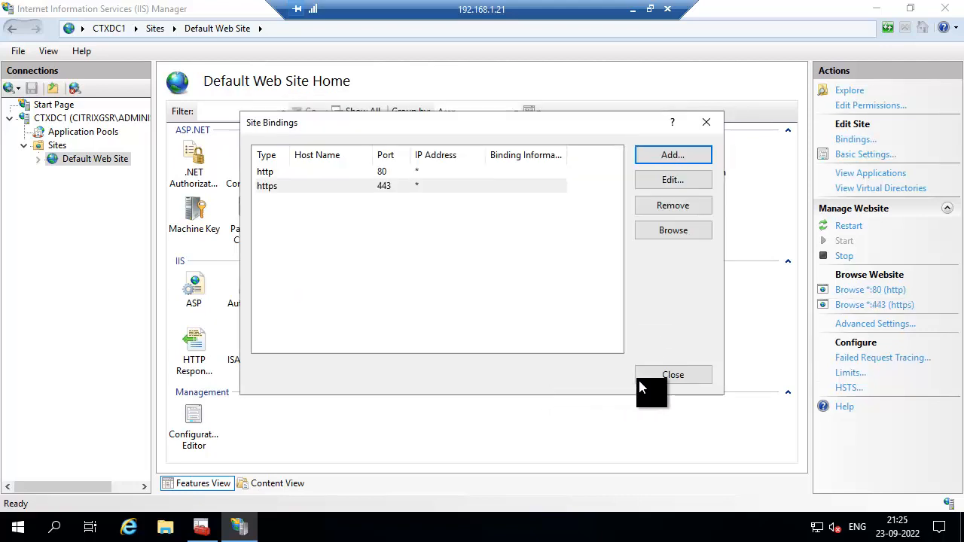
click(676, 377)
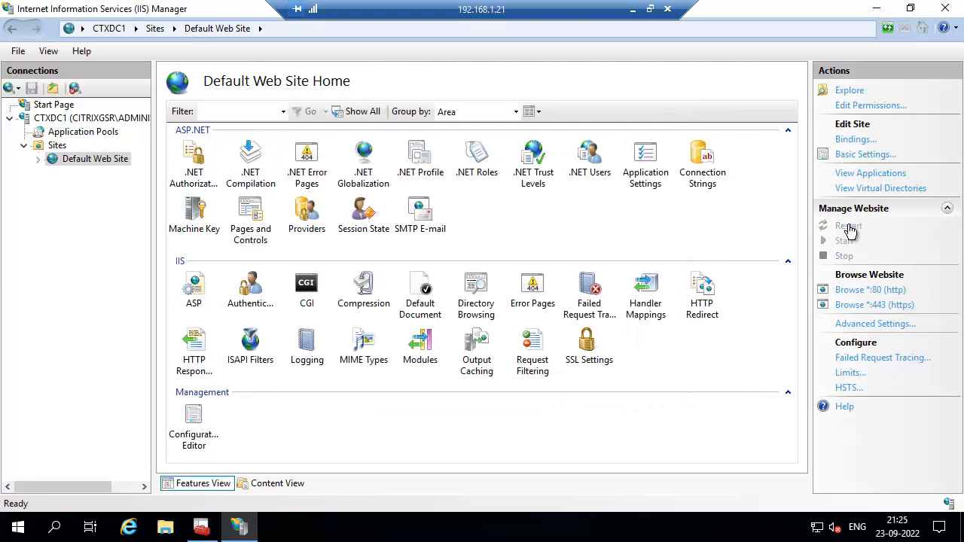
Step: Minimize IIS Manager and the 192.168.1.21 remote session to return to the local desktop
click(876, 9)
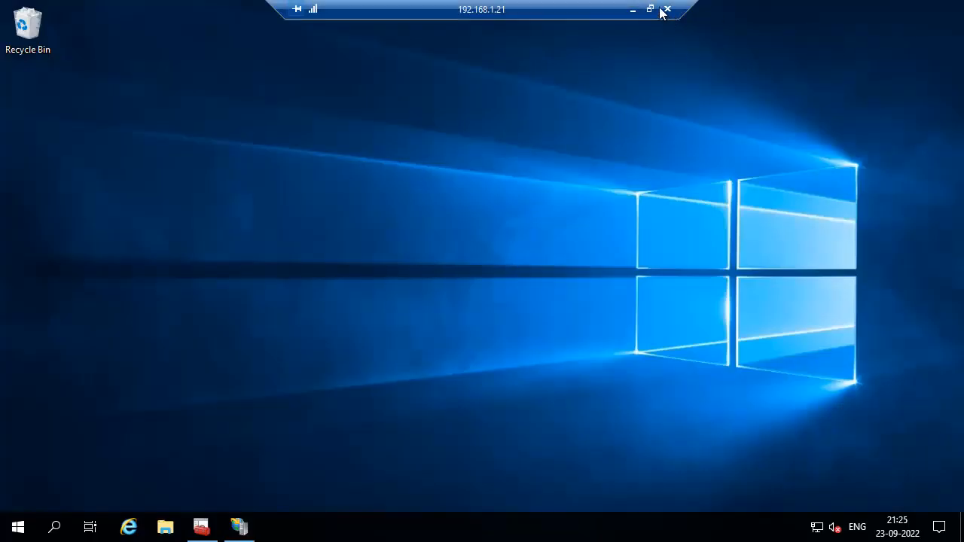
click(634, 9)
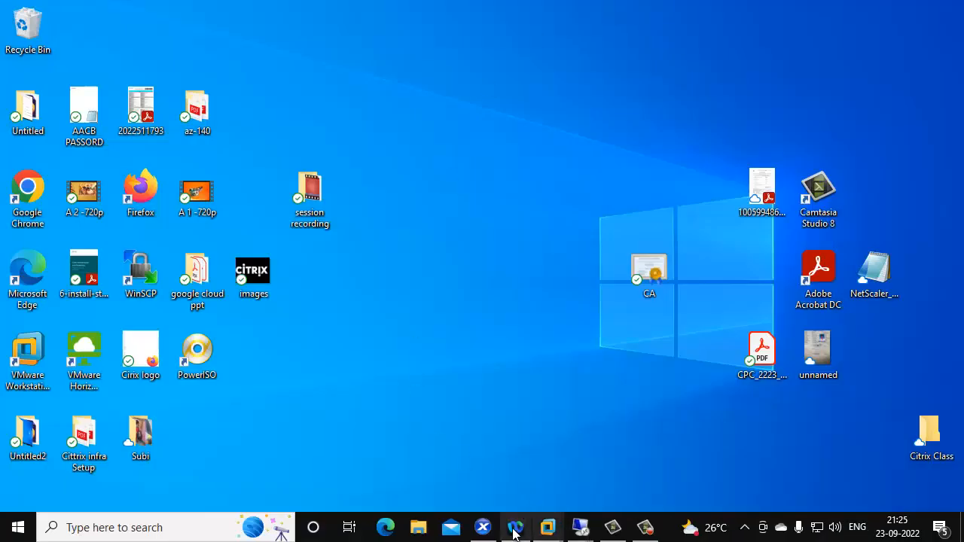
Step: Switch to XenCenter, open the CTX-VDA-RECORD AGENT console without Remote Desktop, and mount Citrix_Virtual_Apps_and_Desktops_7_2203.iso in DVD Drive 1
click(483, 527)
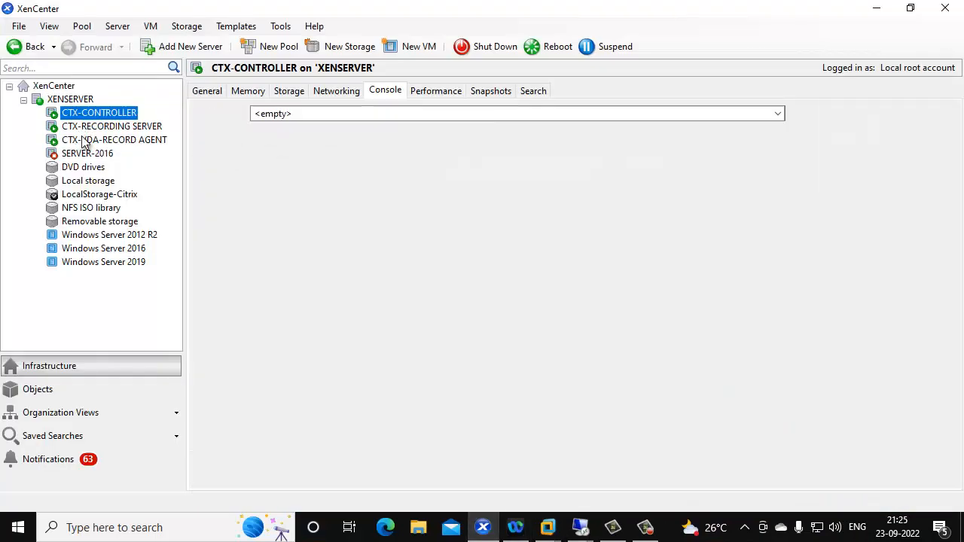
click(84, 143)
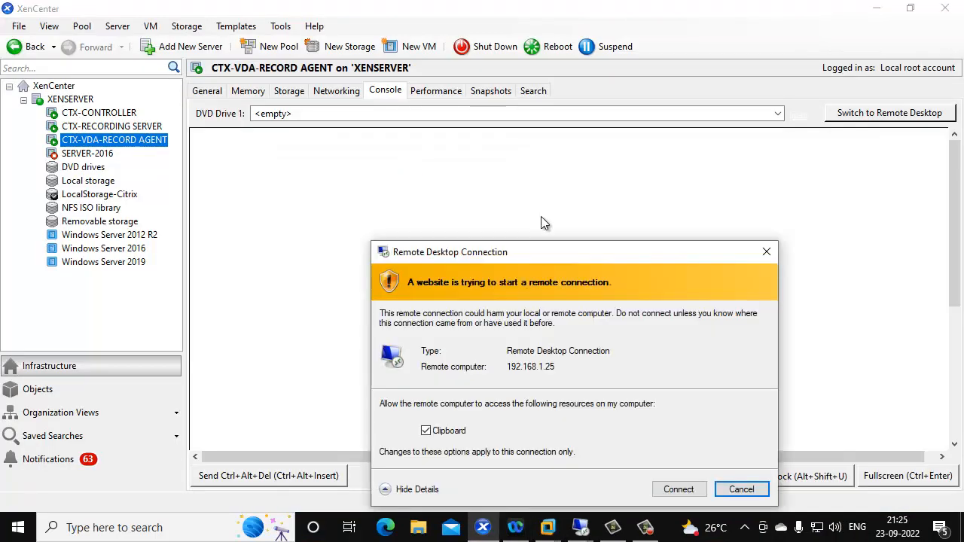
click(742, 488)
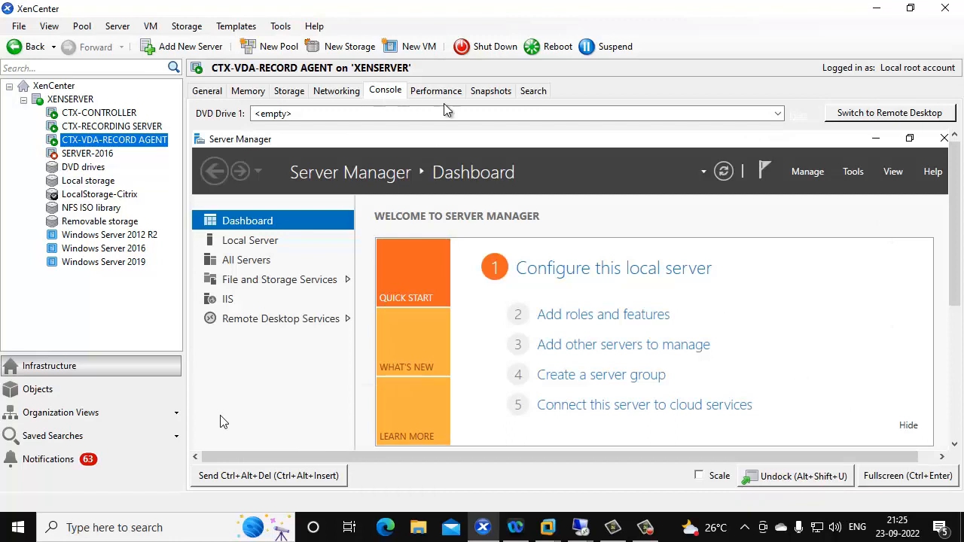
click(434, 112)
click(411, 184)
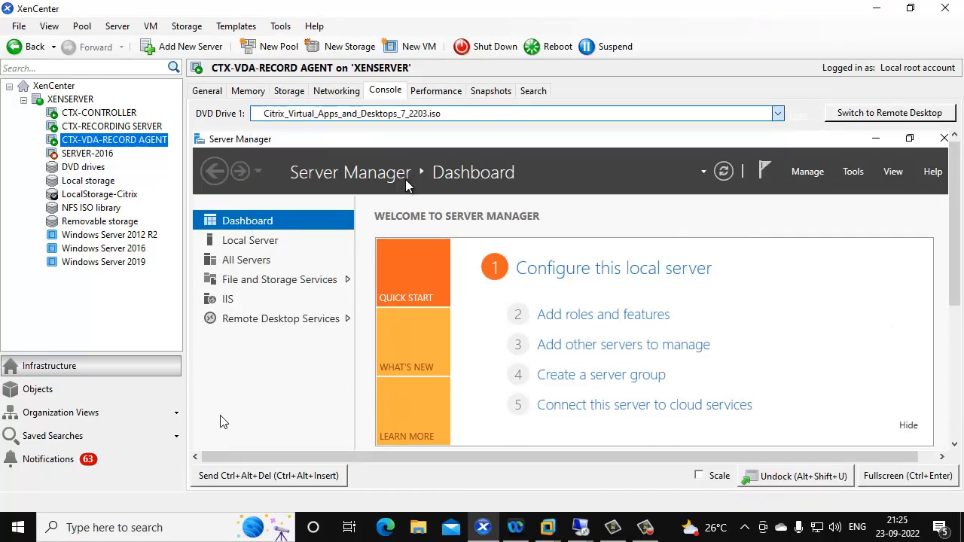
Step: Show the VM console full screen, launch the installer from CD Drive (D:) CVAD 2203, and start the Session Recording setup
click(876, 139)
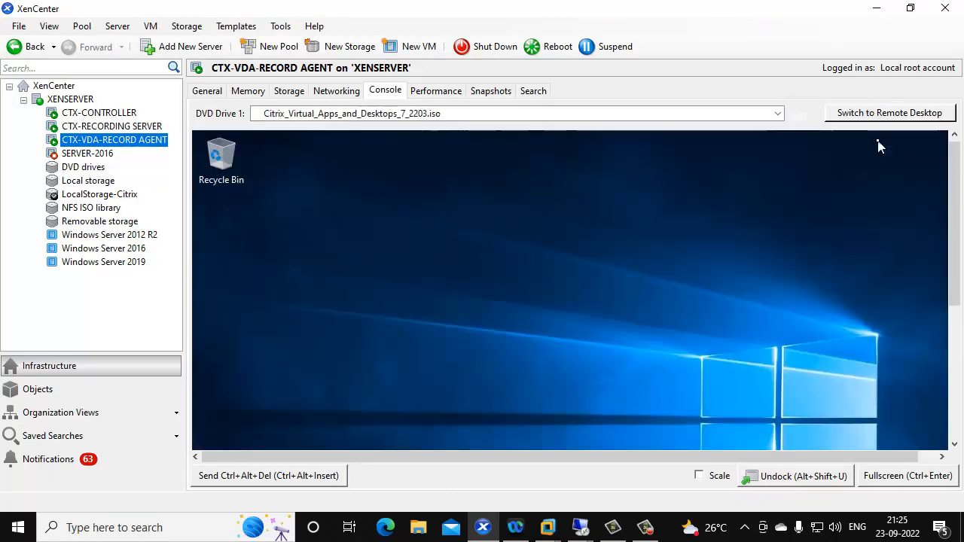
click(884, 476)
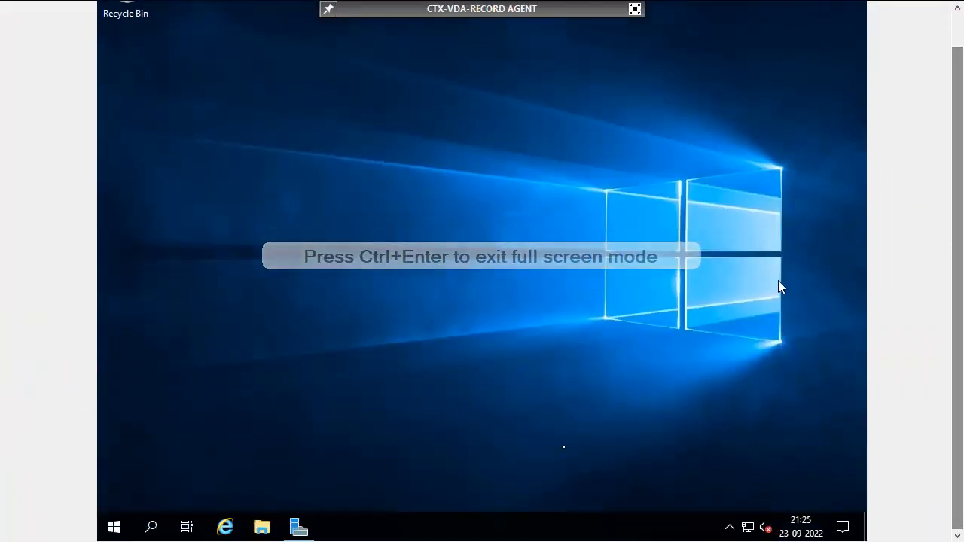
click(260, 529)
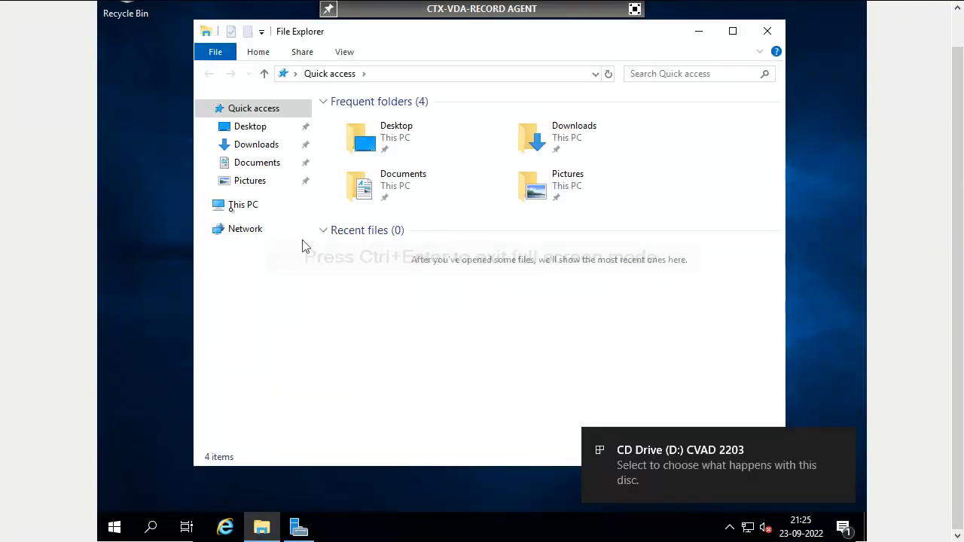
click(231, 208)
click(603, 330)
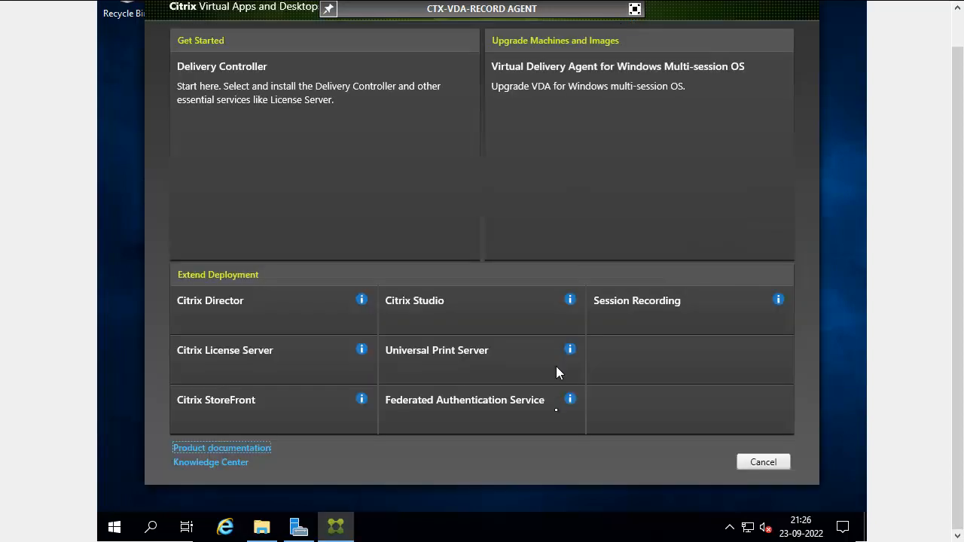
click(675, 312)
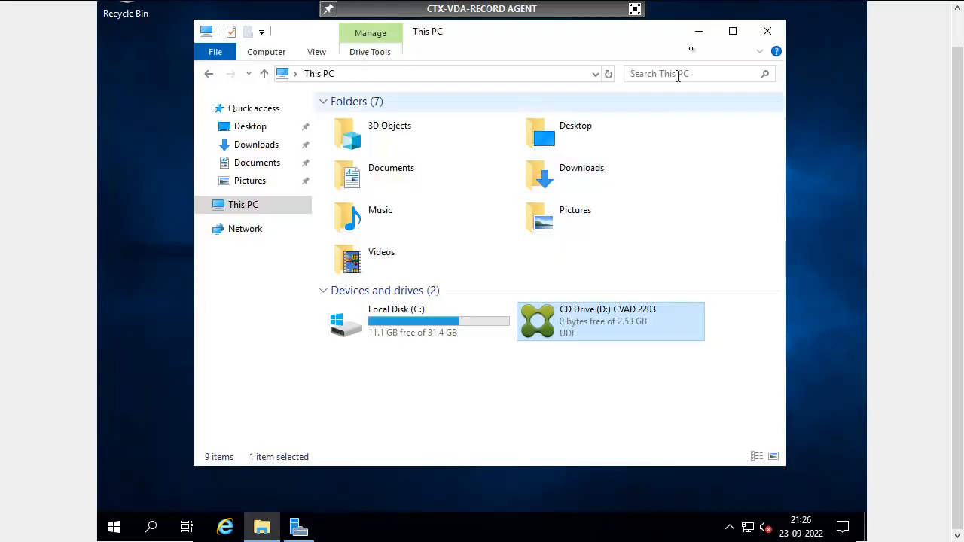
click(699, 32)
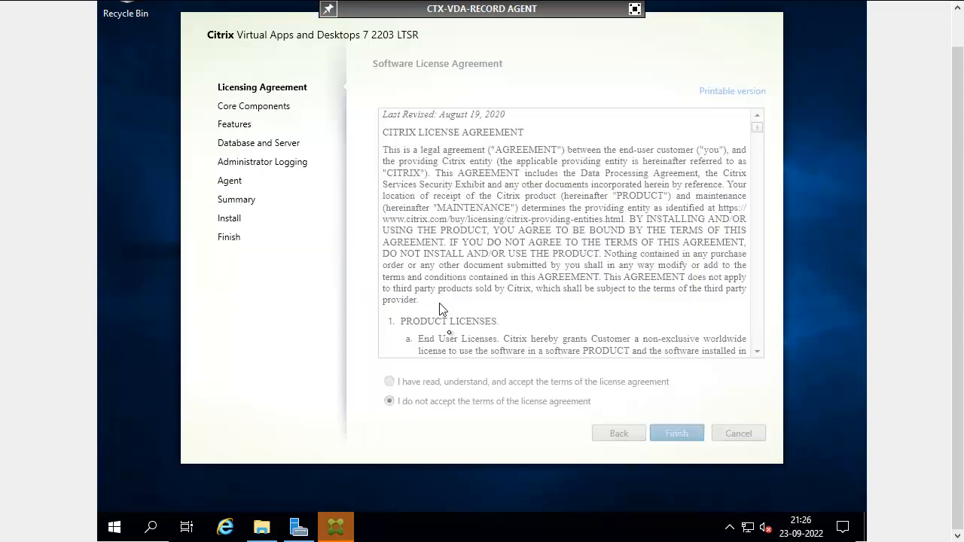
Step: Accept the license agreement and keep only Session Recording Agent selected as the core component
click(443, 383)
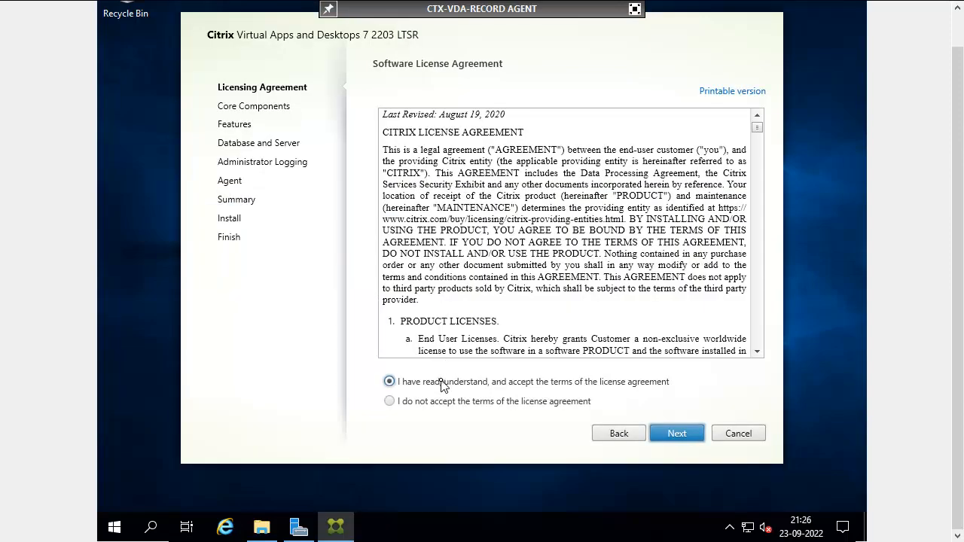
click(677, 437)
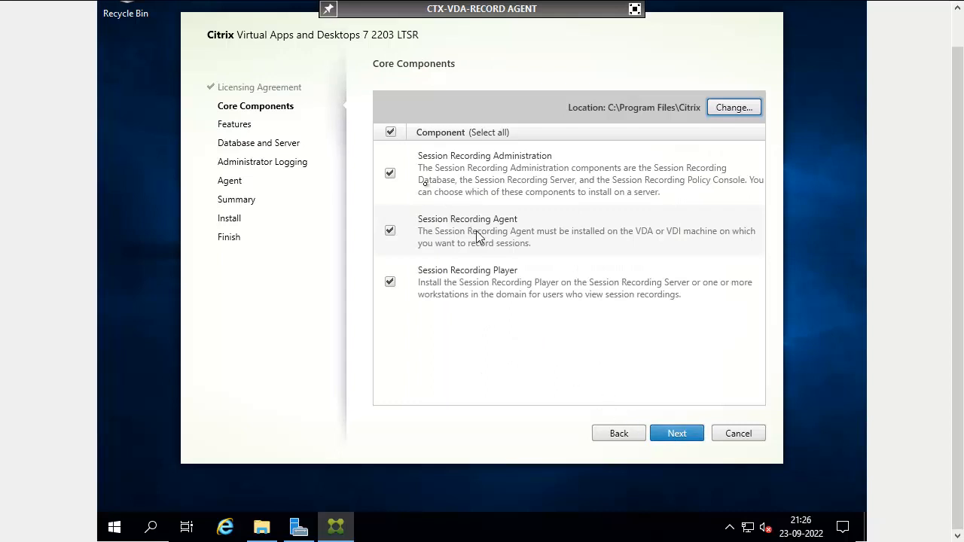
click(389, 174)
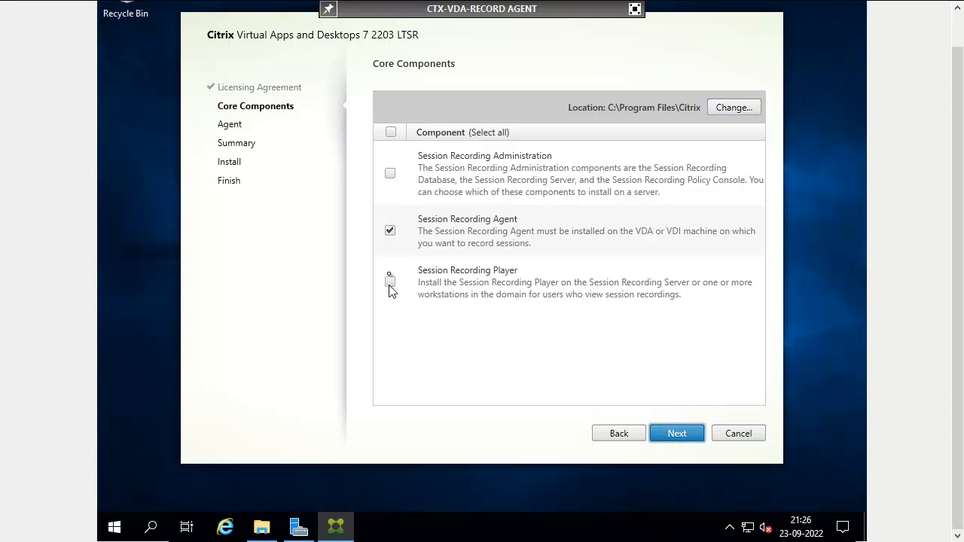
click(683, 440)
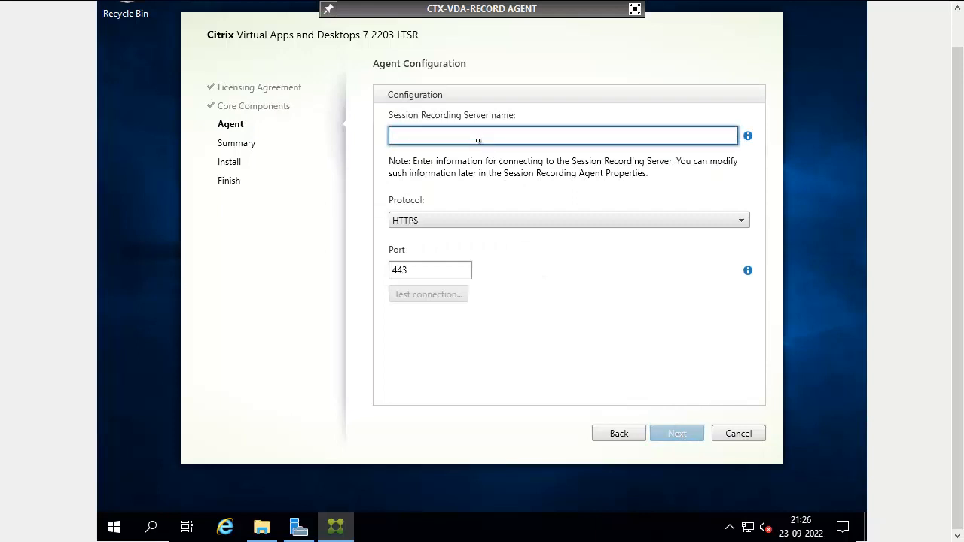
Step: Set the Session Recording Server name to ctxdc1, test the connection, and start installing the agent
text(ctxdc1)
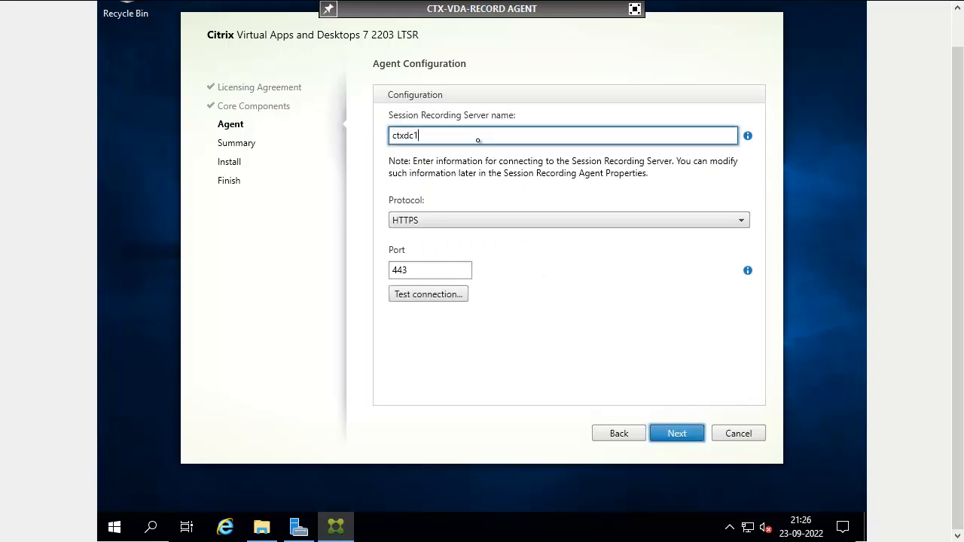
click(415, 296)
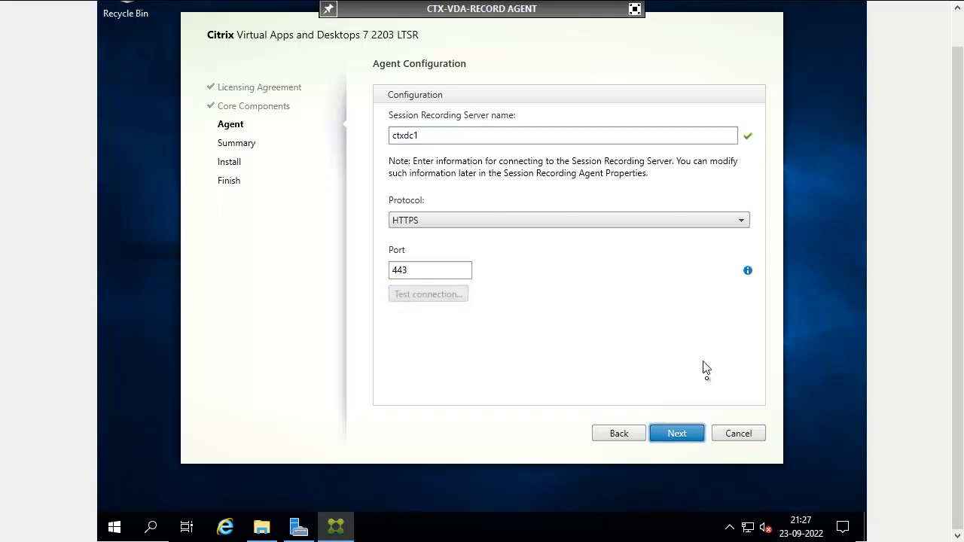
click(685, 439)
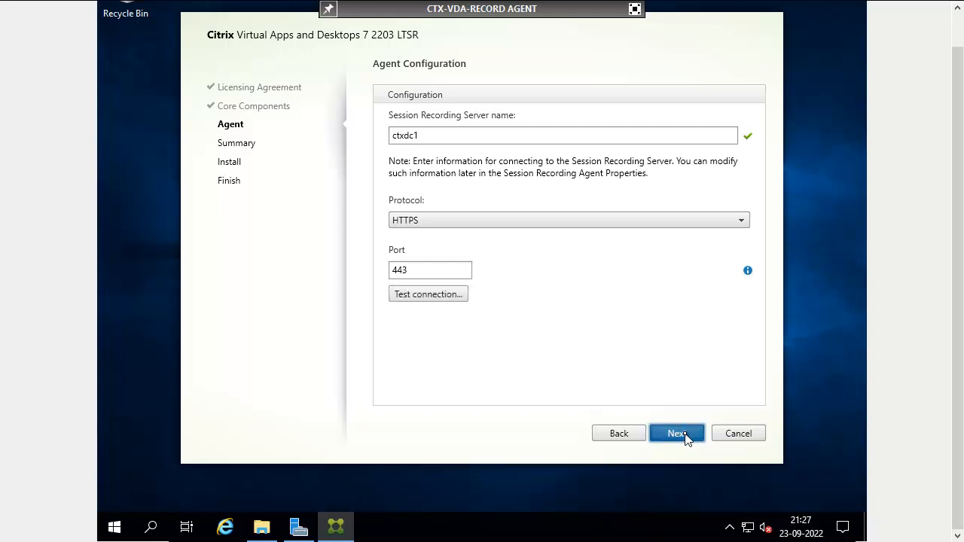
click(685, 441)
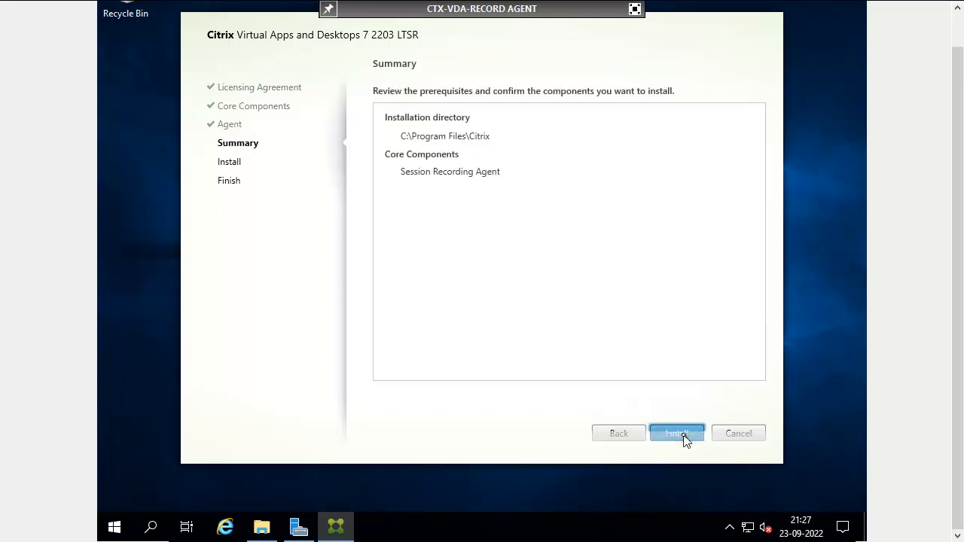
click(685, 441)
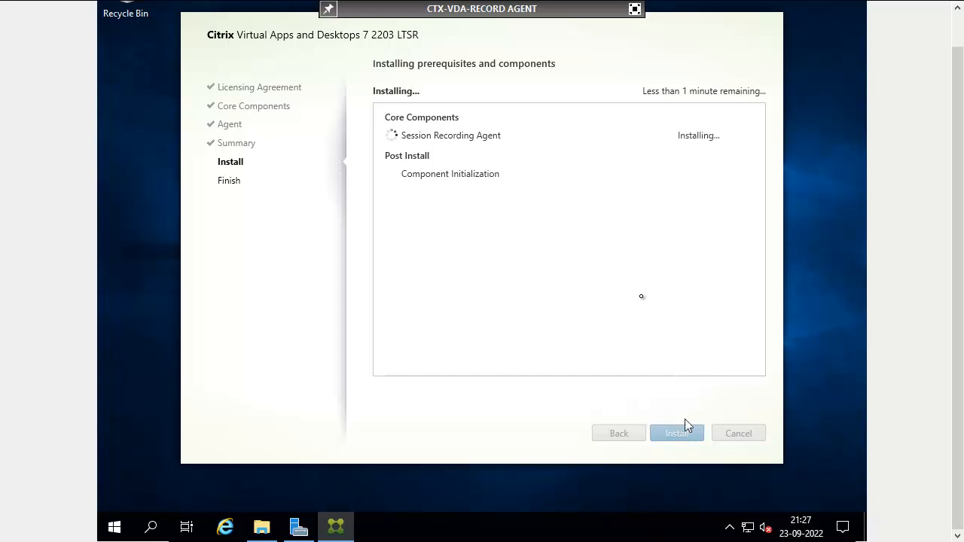
Step: Try to launch mmc from a Command Prompt, and decline cancelling the running installation
click(120, 524)
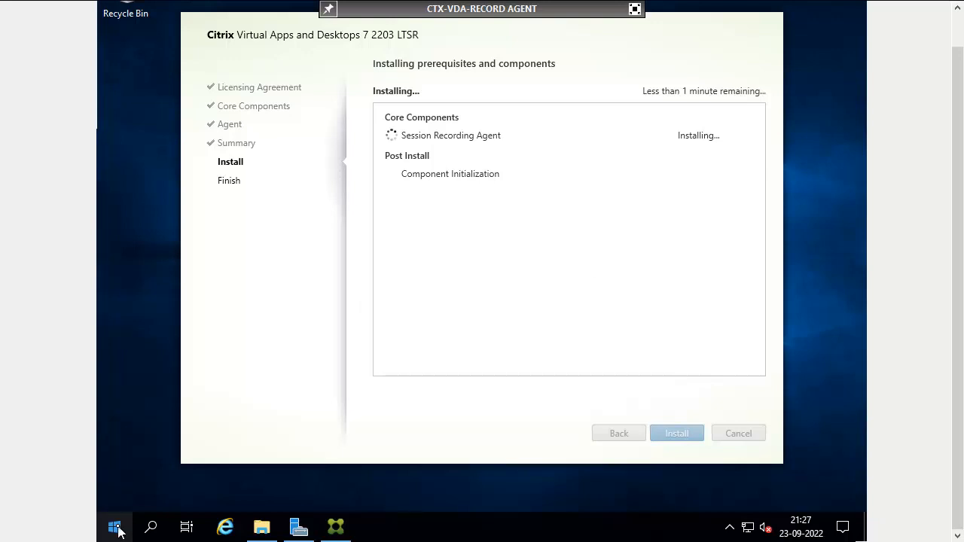
right_click(118, 531)
click(141, 452)
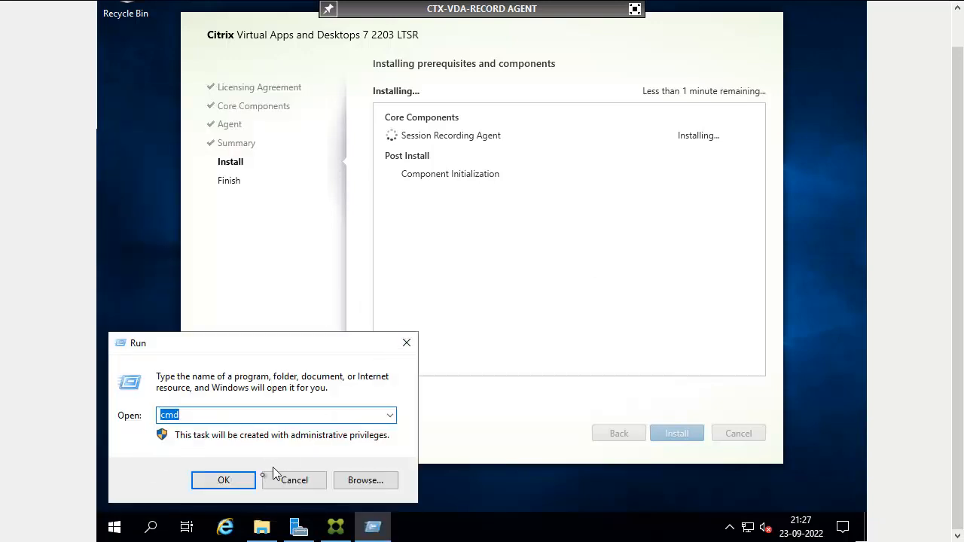
click(247, 482)
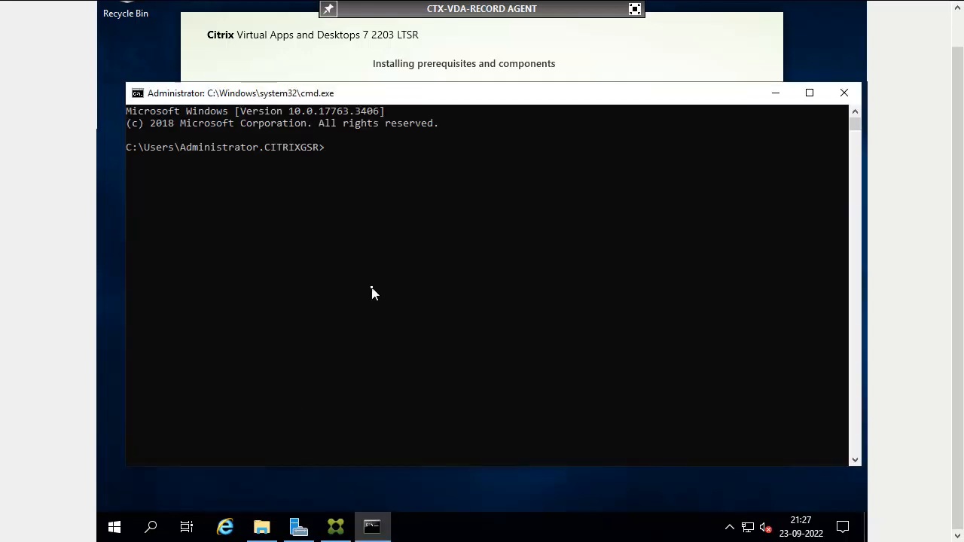
text(mmc\)
key(Return)
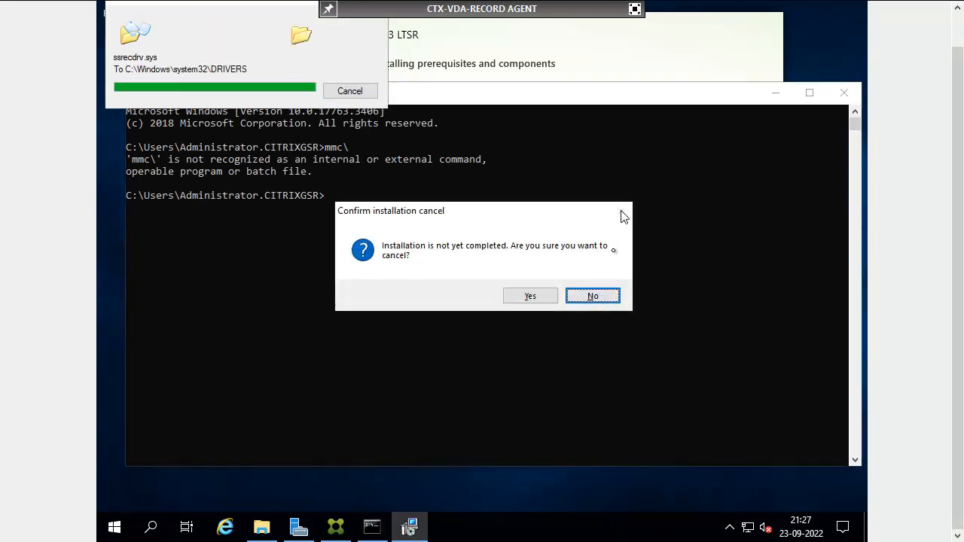
click(598, 300)
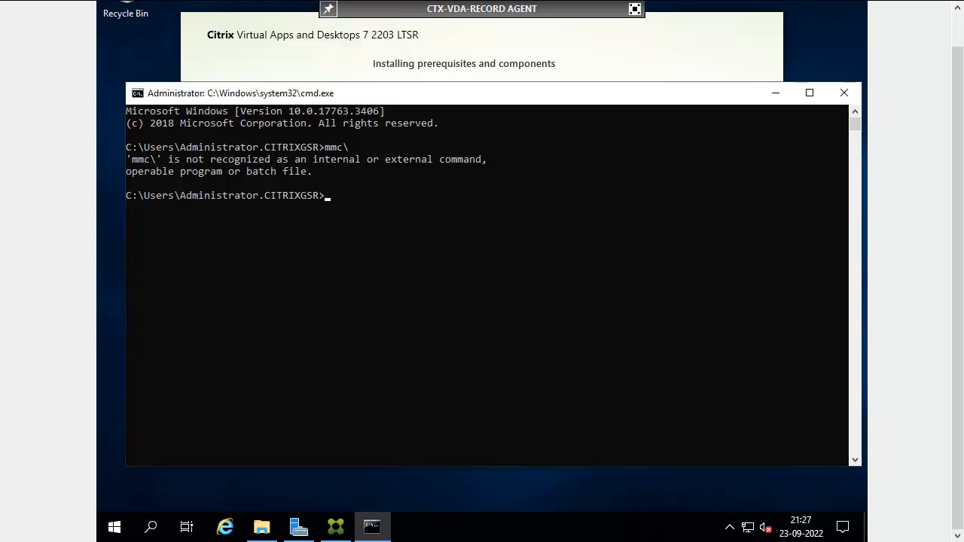
Step: Open an empty Microsoft Management Console by running mmc
right_click(113, 526)
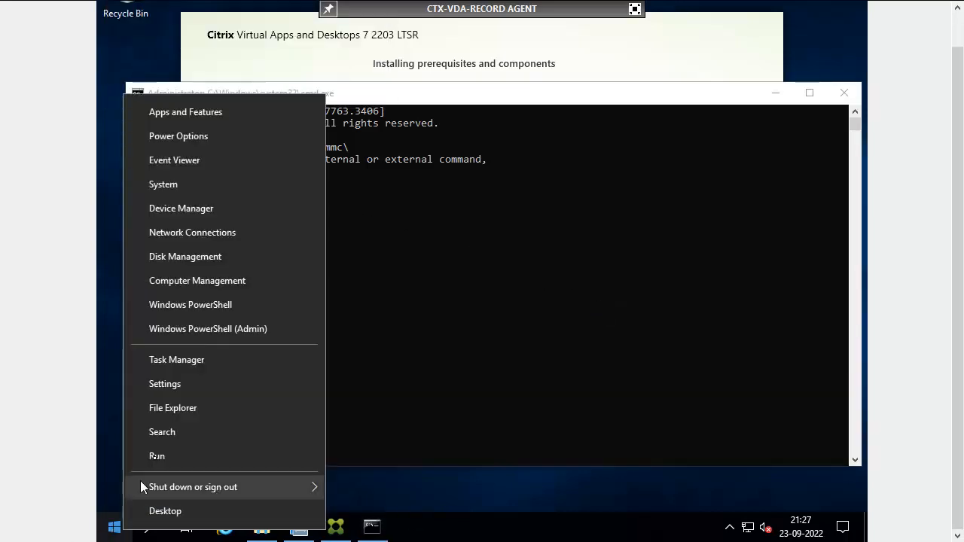
click(155, 457)
key(BackSpace)
text(cmd)
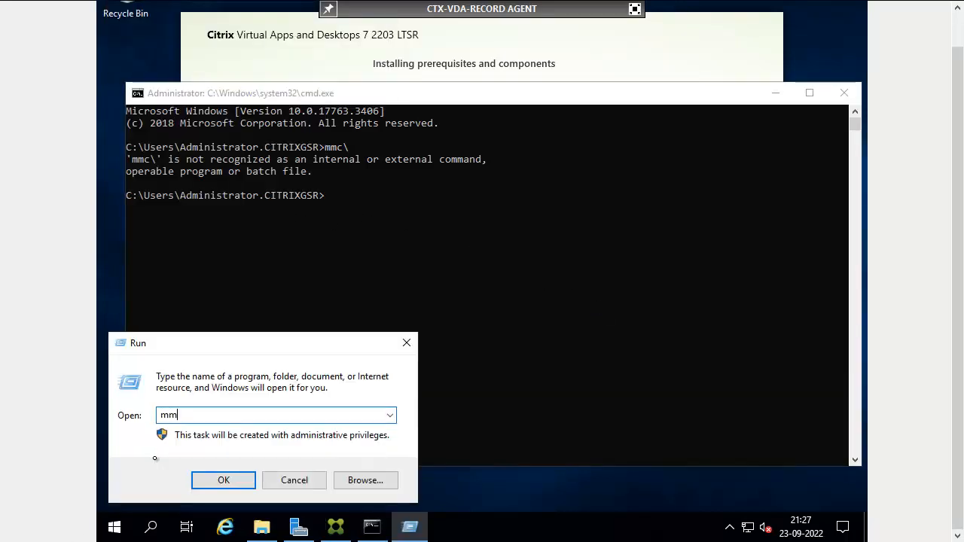
key(Return)
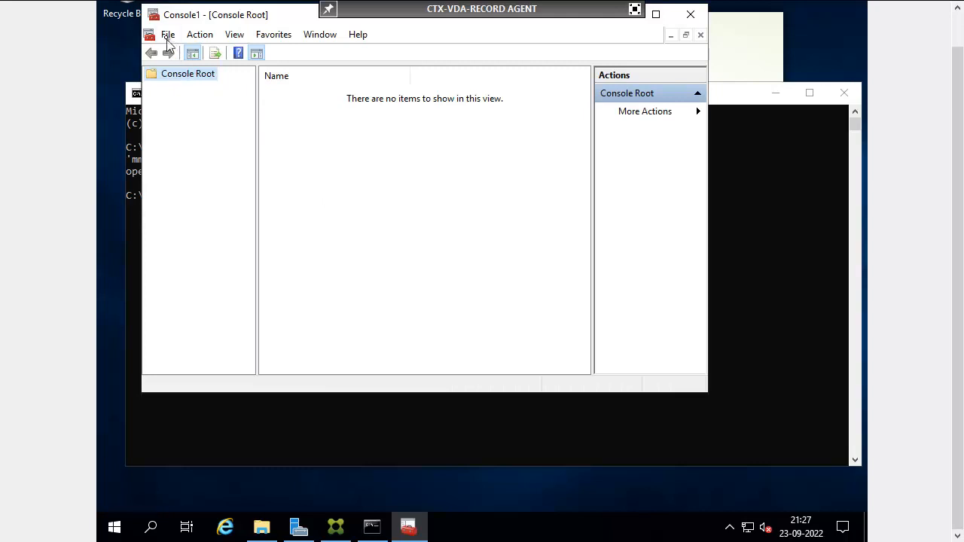
Step: Add the Certificates snap-in for the computer account on the local computer, and maximize the console
click(168, 35)
click(211, 123)
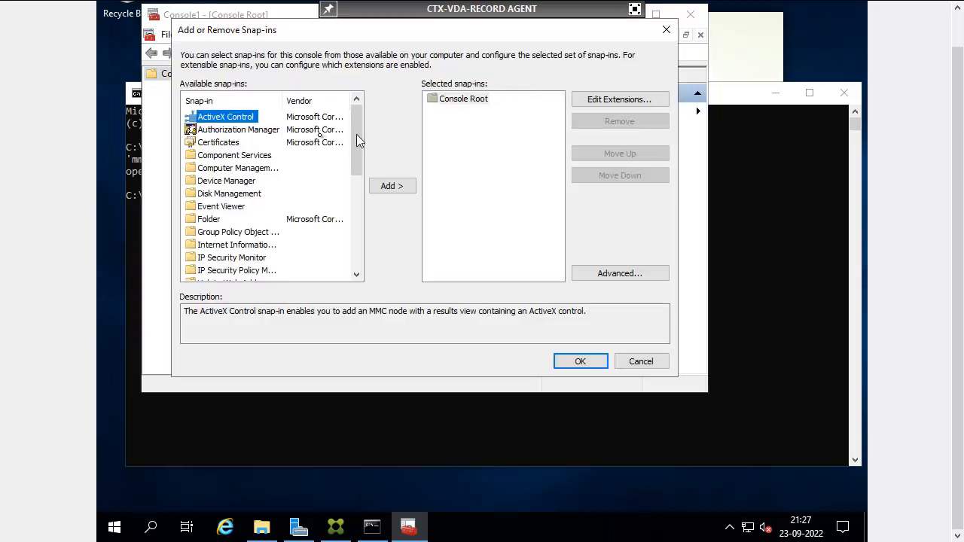
click(226, 143)
click(392, 186)
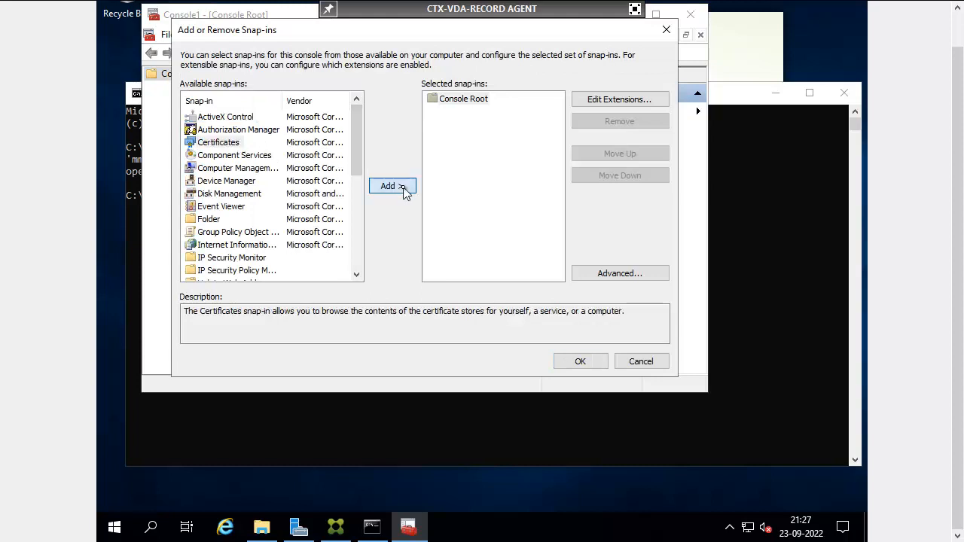
click(259, 127)
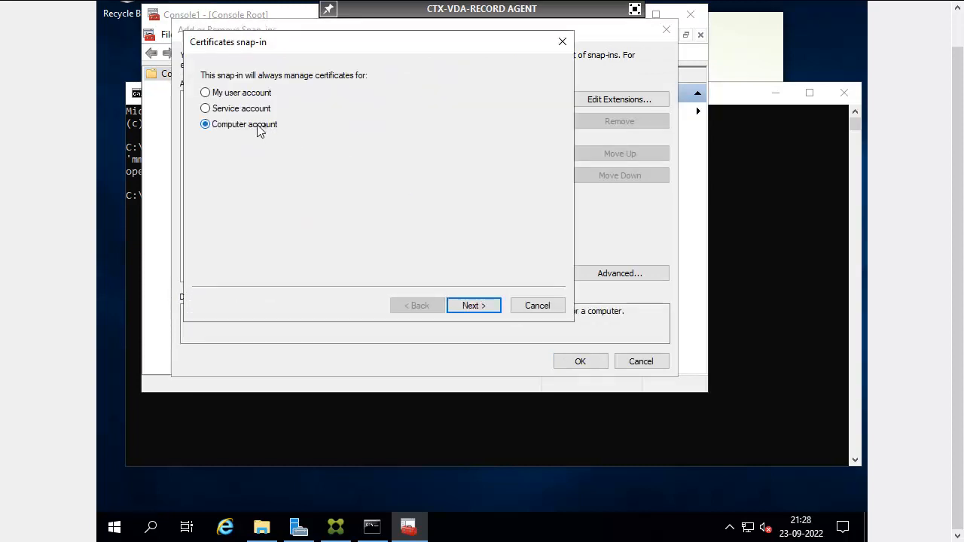
click(475, 306)
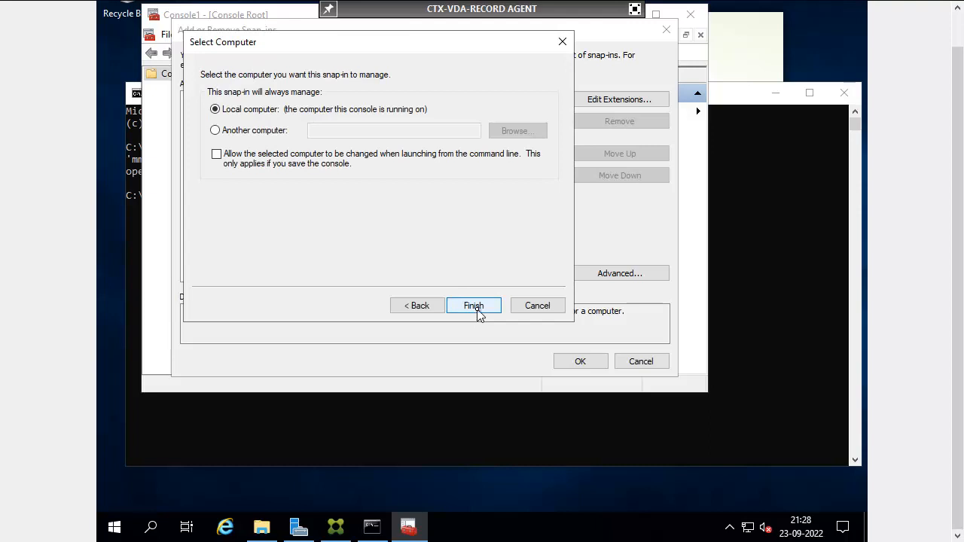
click(475, 307)
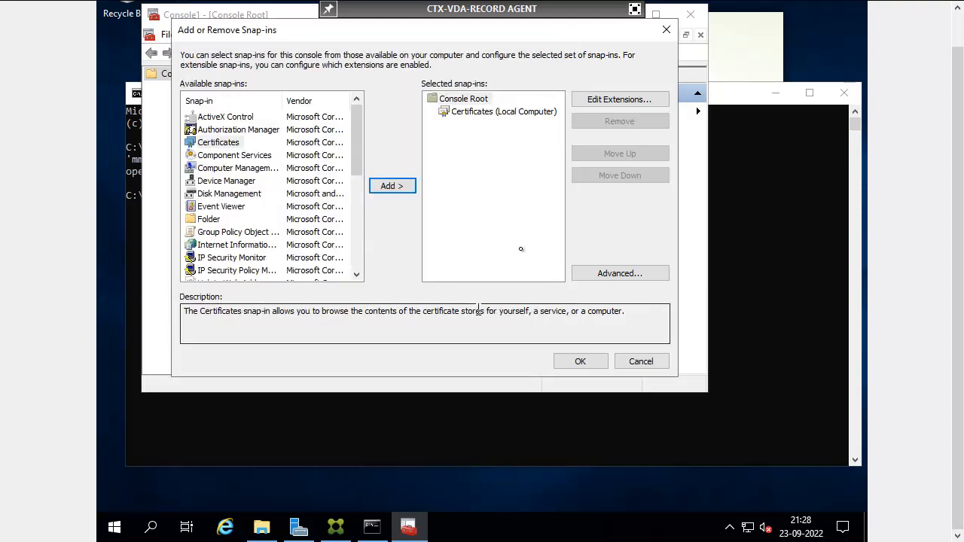
click(576, 361)
click(661, 15)
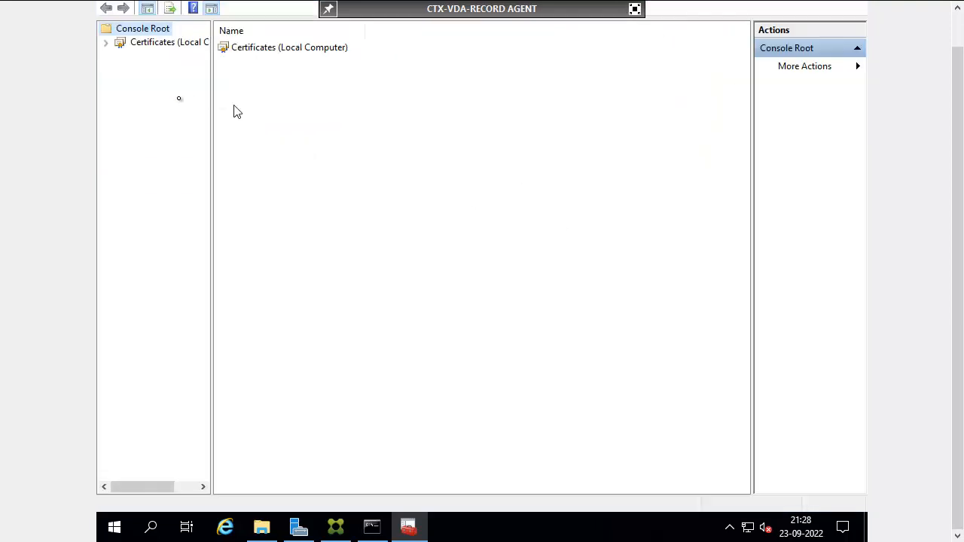
Step: Display the certificates in the local computer's Personal store
click(106, 43)
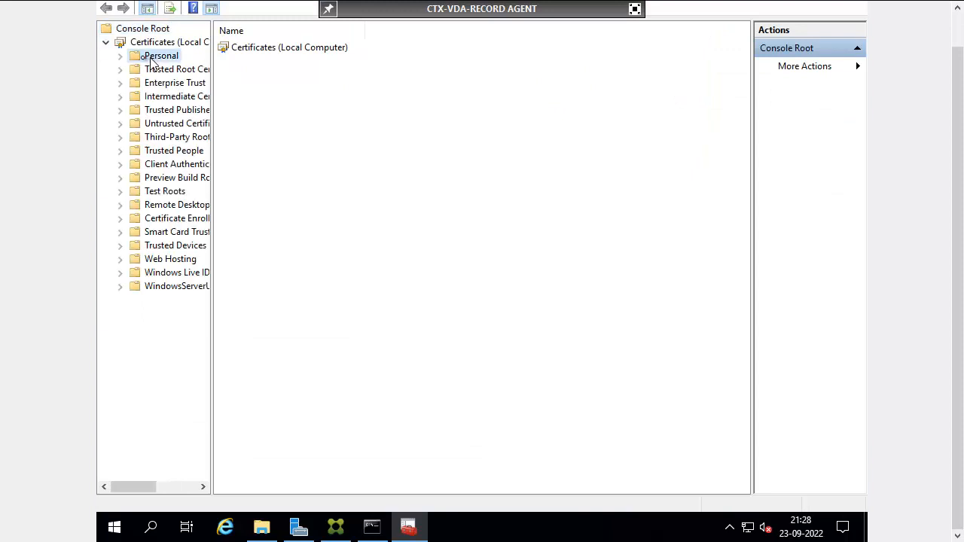
click(154, 55)
click(121, 56)
click(183, 69)
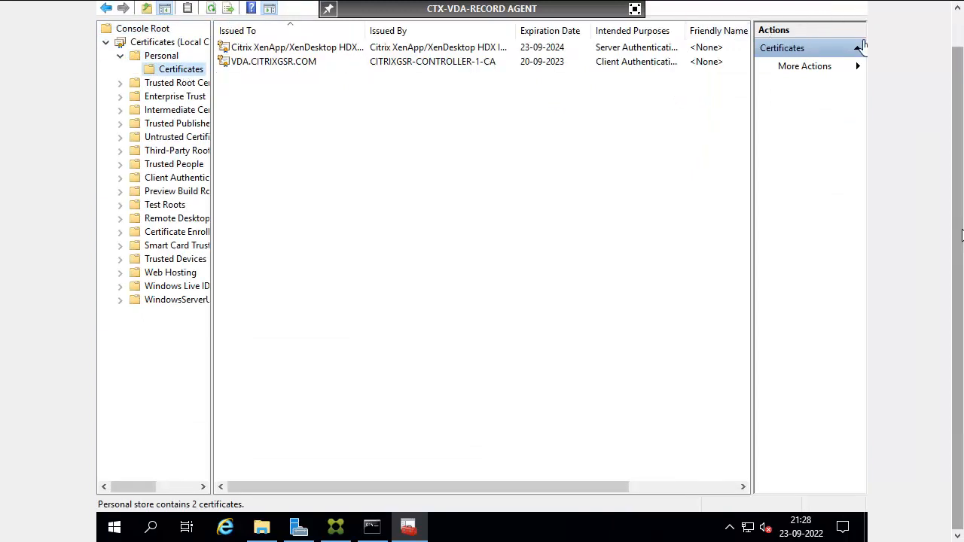
Step: Minimize the certificates console and the Command Prompt, and finish the completed Session Recording Agent installation wizard
drag(960, 232, 960, 165)
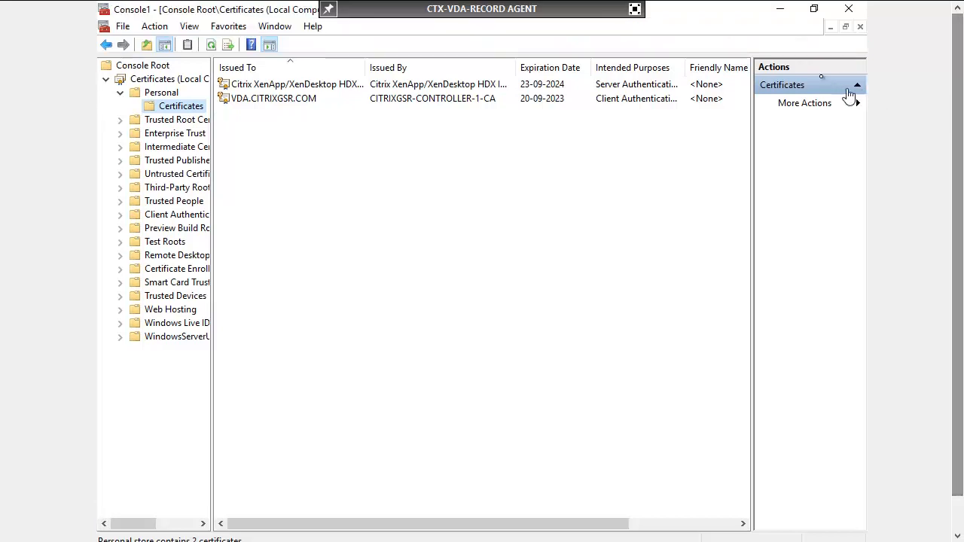
click(780, 9)
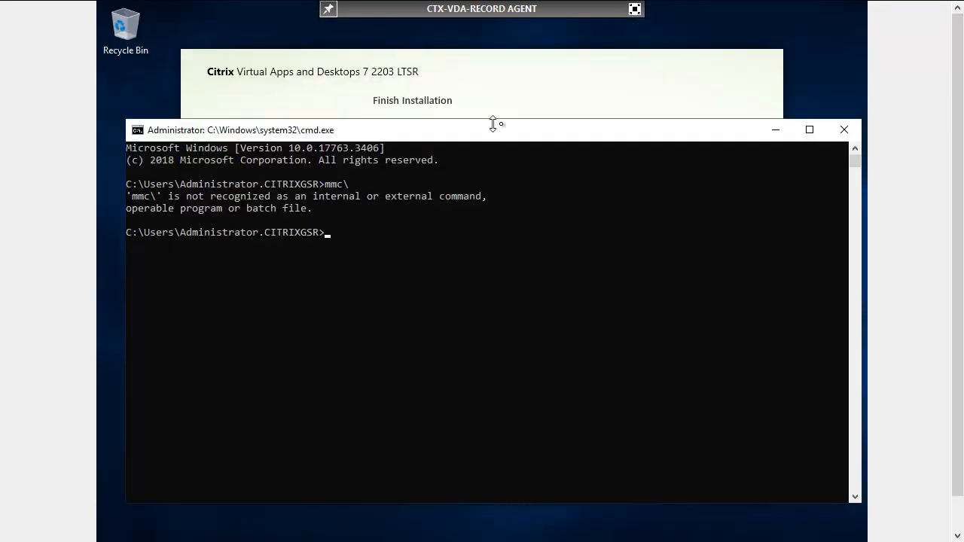
click(775, 129)
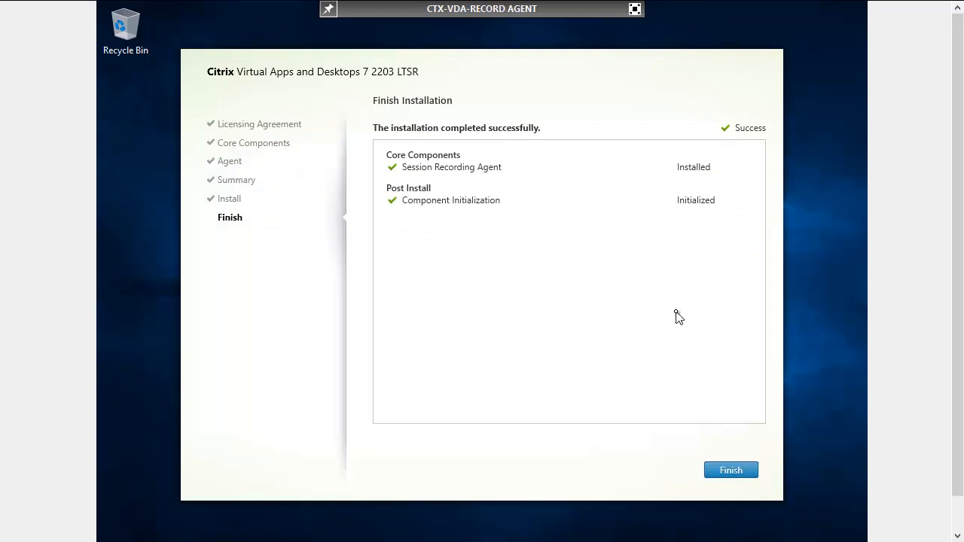
click(730, 479)
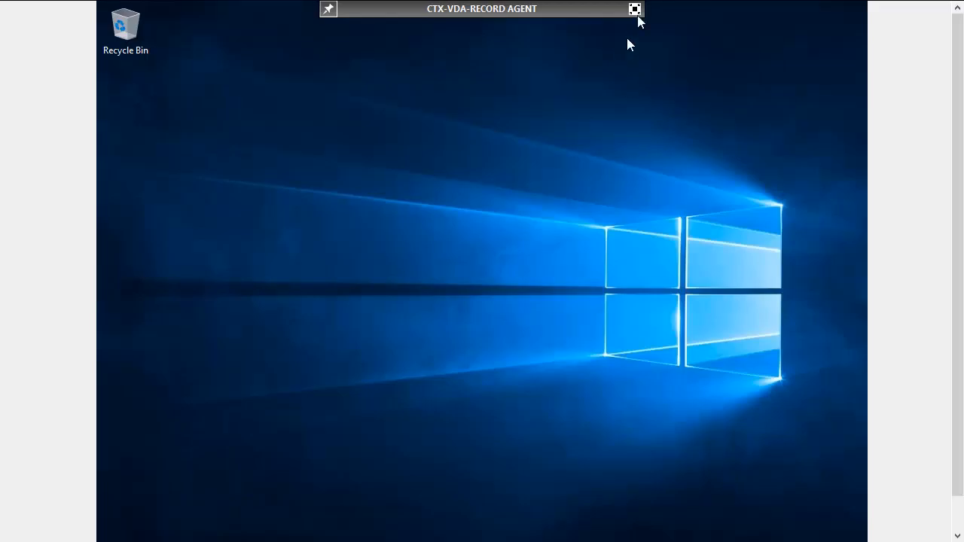
Step: Exit the VDA's full-screen console and switch to the 192.168.1.21 Remote Desktop session
click(635, 10)
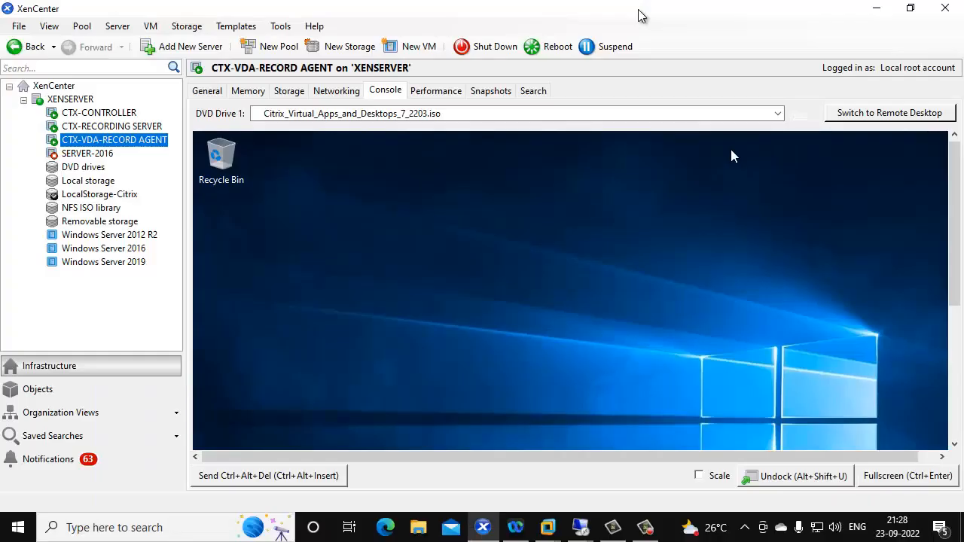
drag(952, 266, 953, 403)
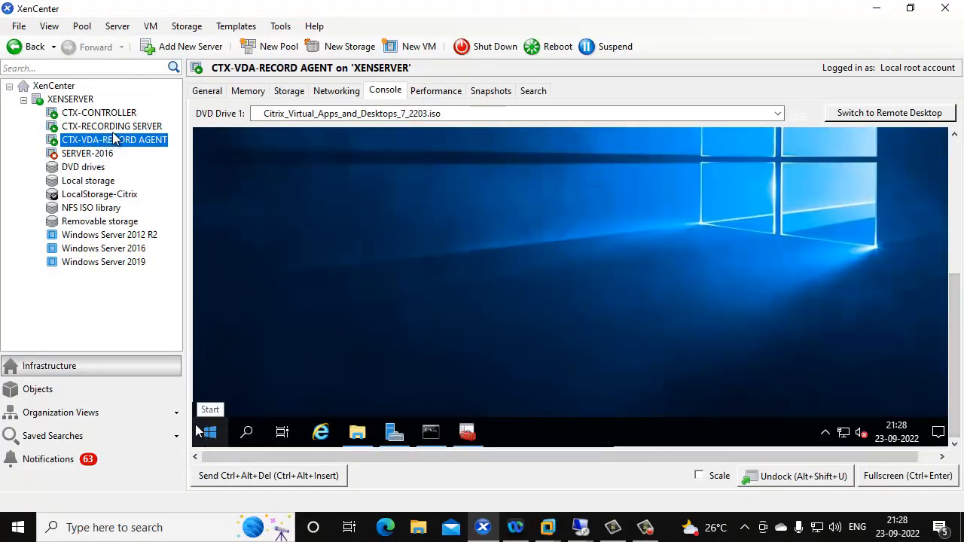
click(580, 527)
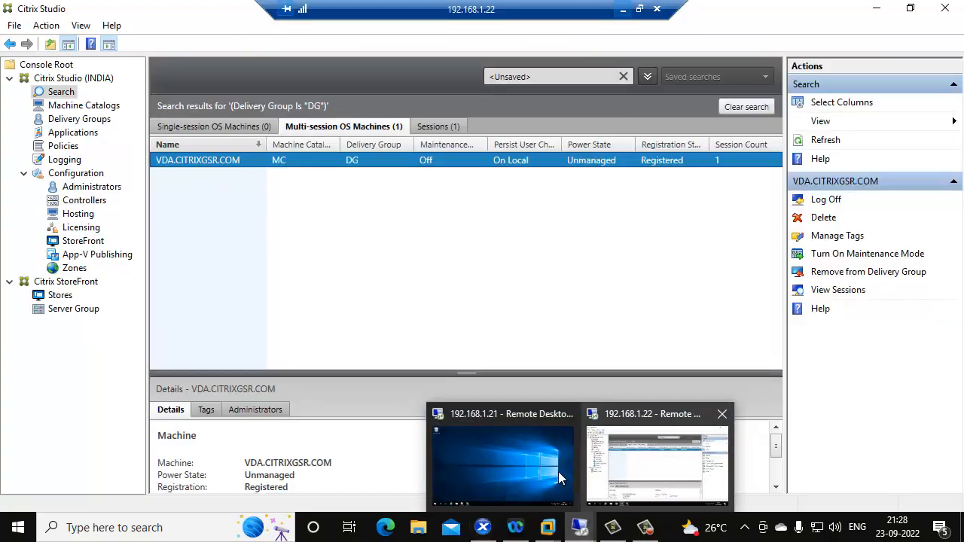
click(495, 467)
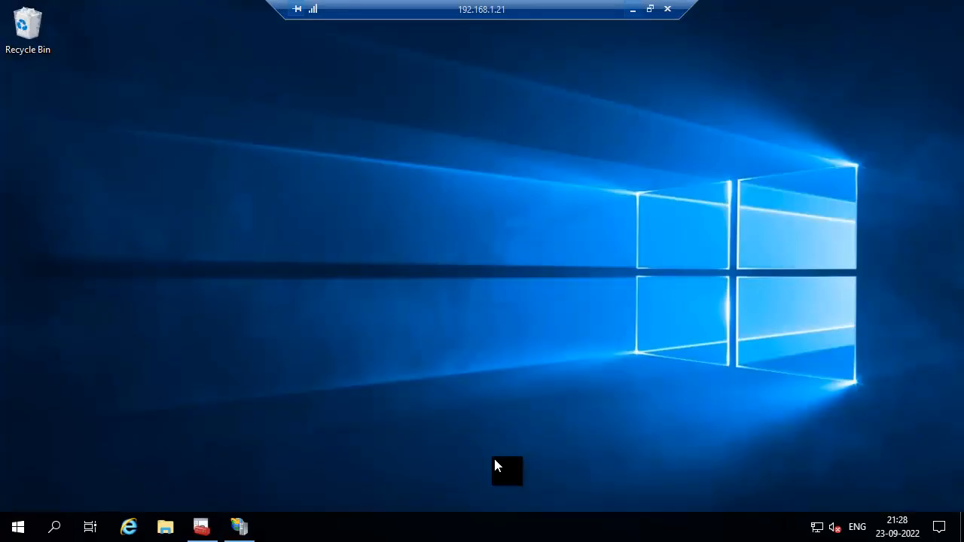
Step: Open Session Recording Server Properties and check how a file storage directory is added, without adding one
click(16, 528)
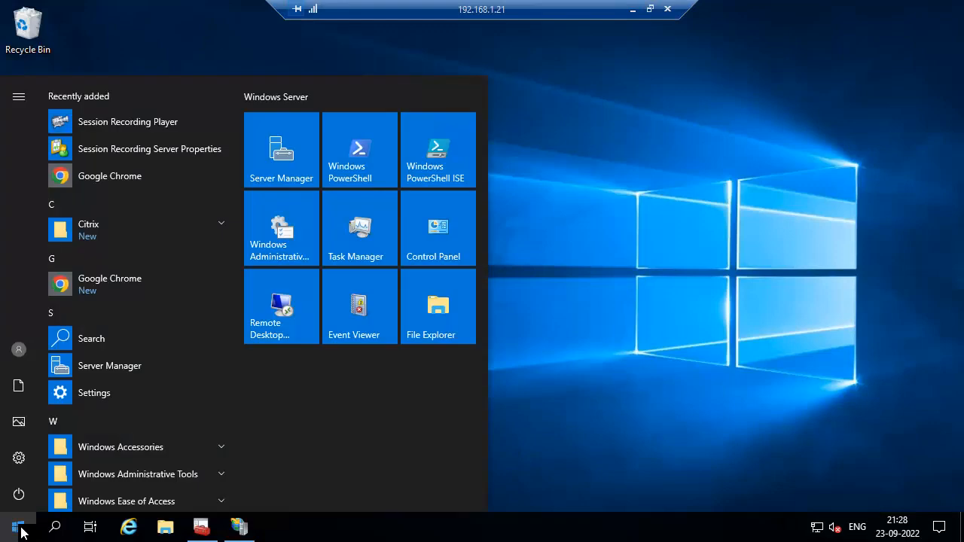
click(128, 149)
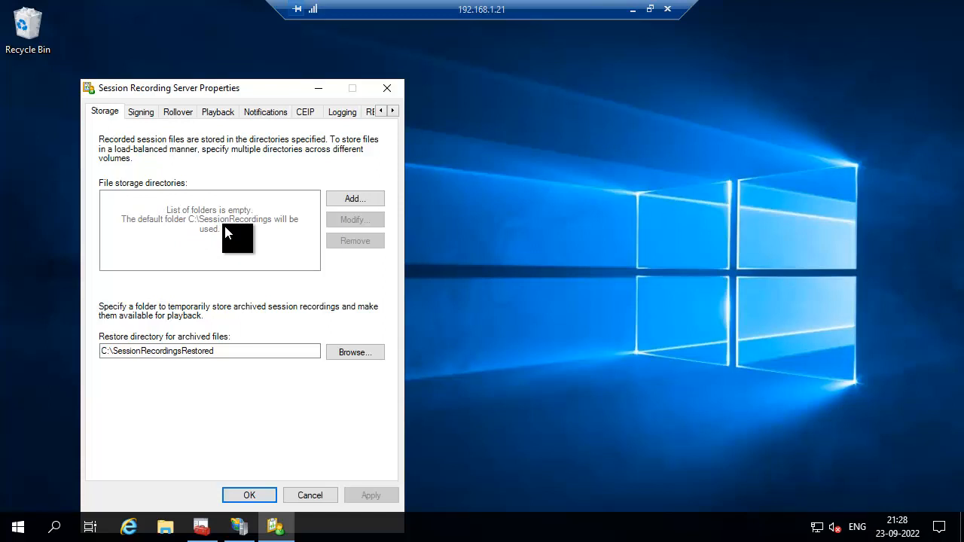
click(353, 201)
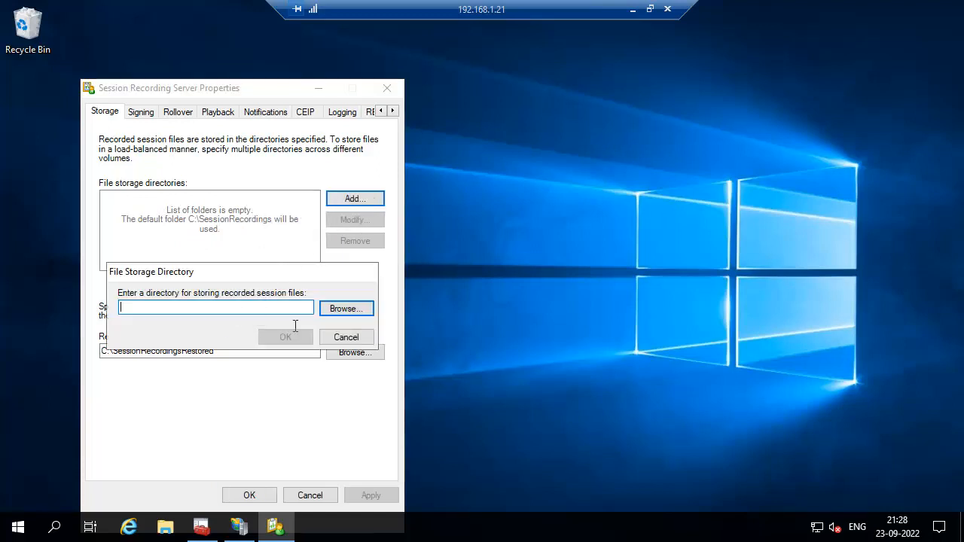
click(348, 338)
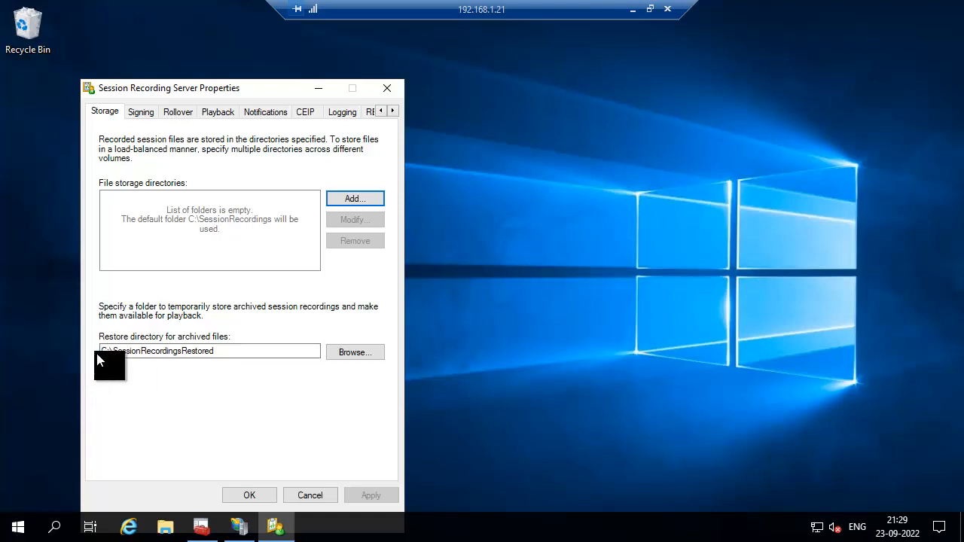
Step: Choose the CTXDC1.CITRIXGSR.COM certificate for digitally signing recorded session files
click(143, 112)
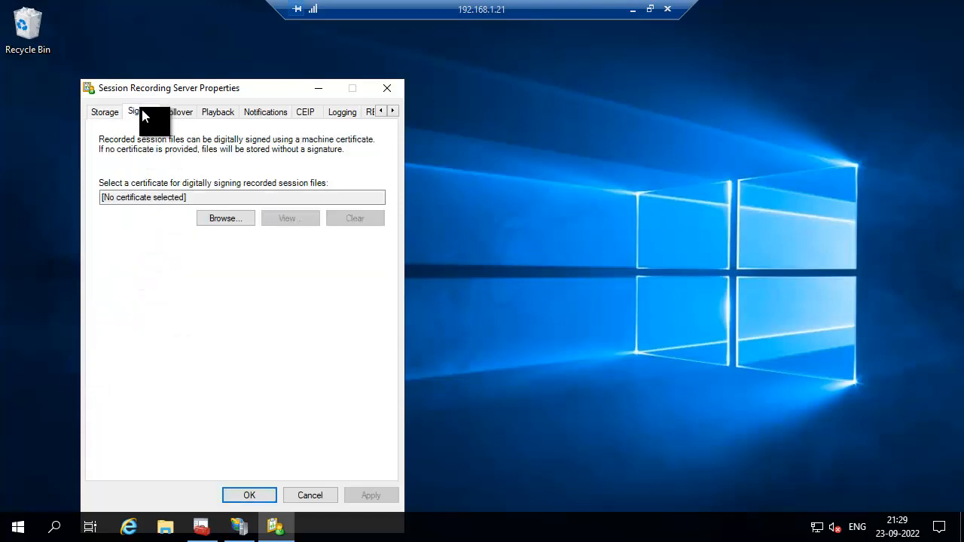
click(247, 202)
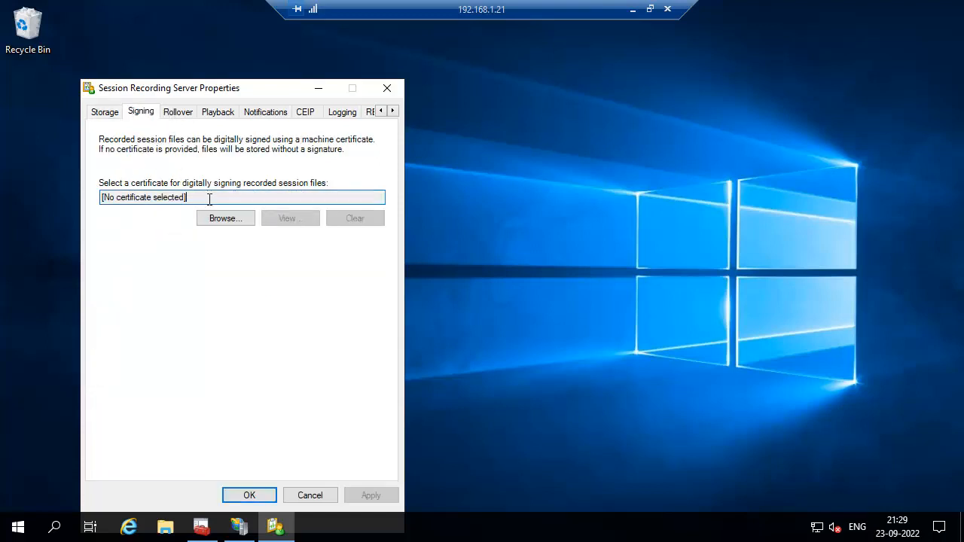
click(225, 219)
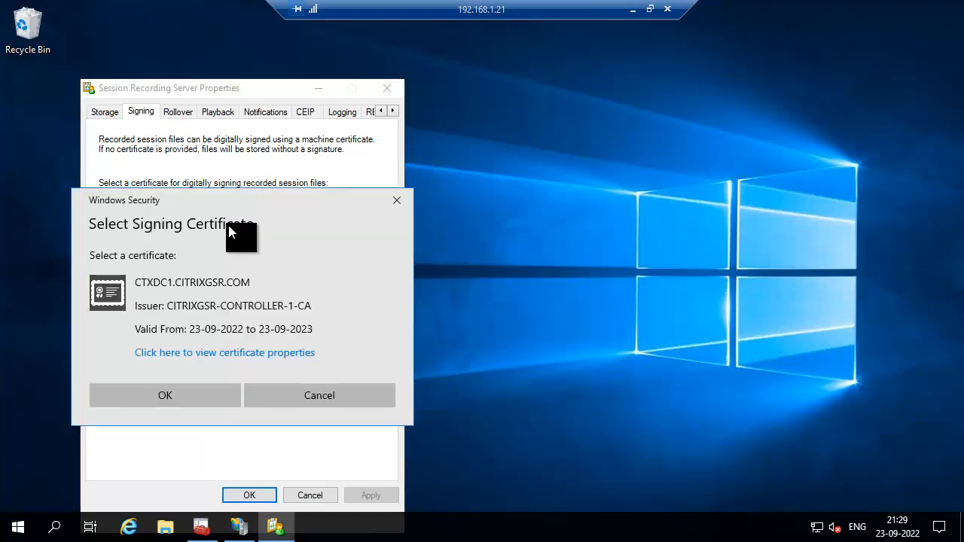
click(173, 397)
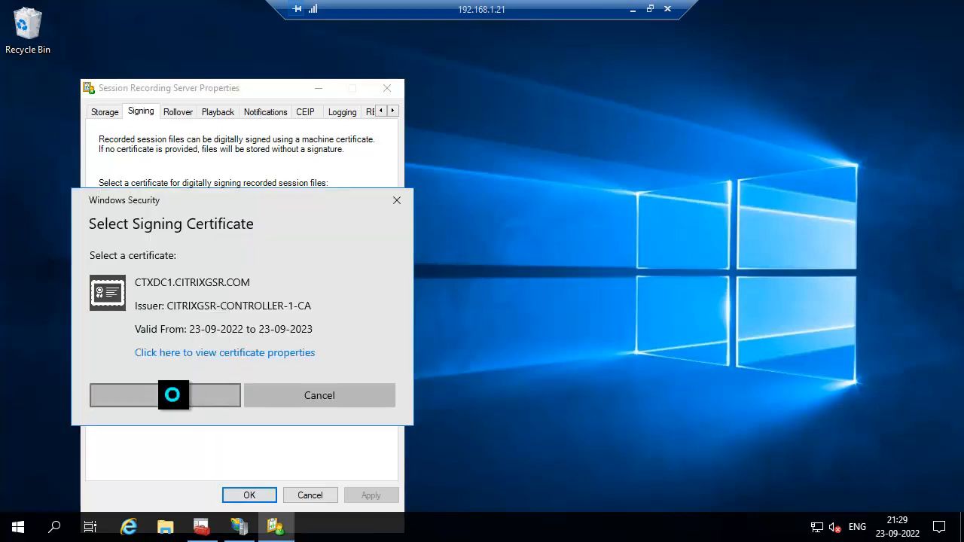
Step: Review the recording server's rollover thresholds, playback options, default notification message, CEIP participation and logging settings
click(174, 114)
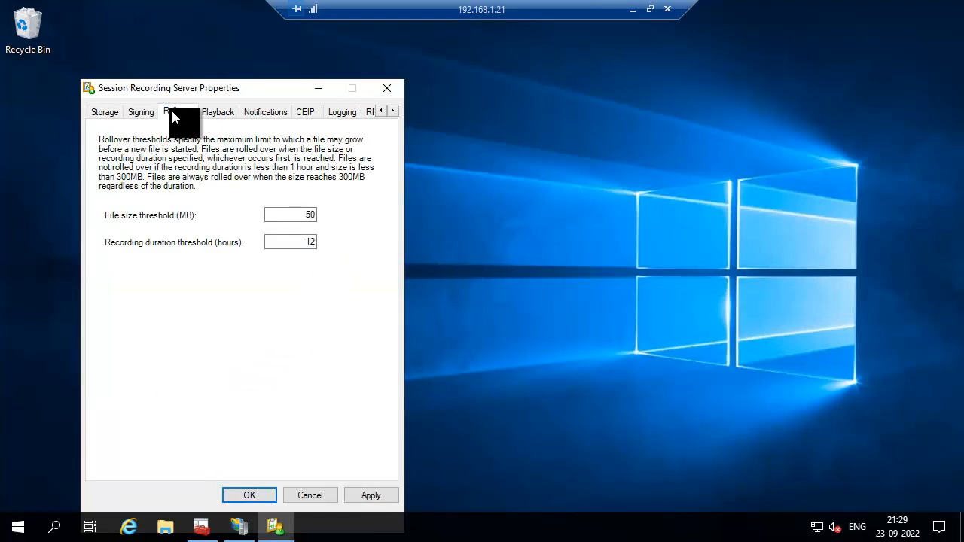
click(217, 113)
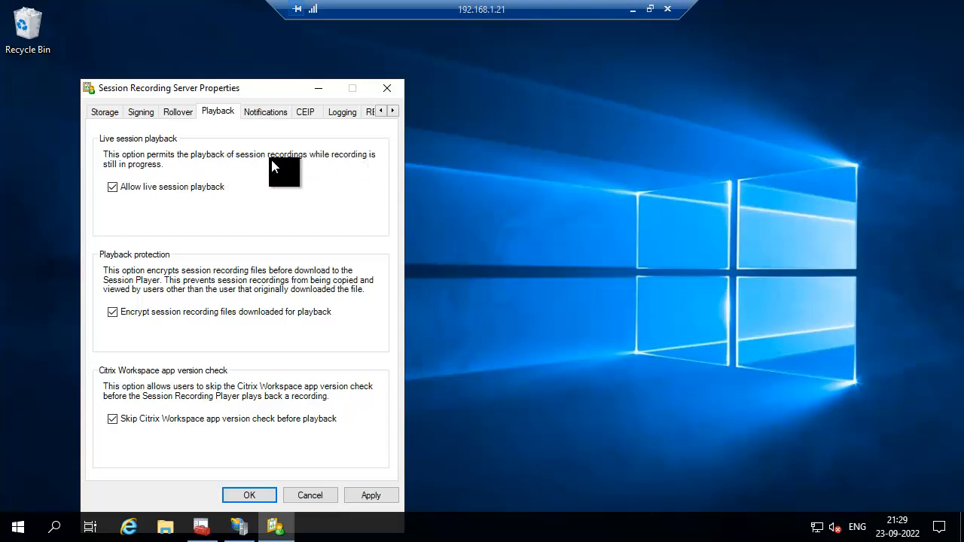
click(264, 114)
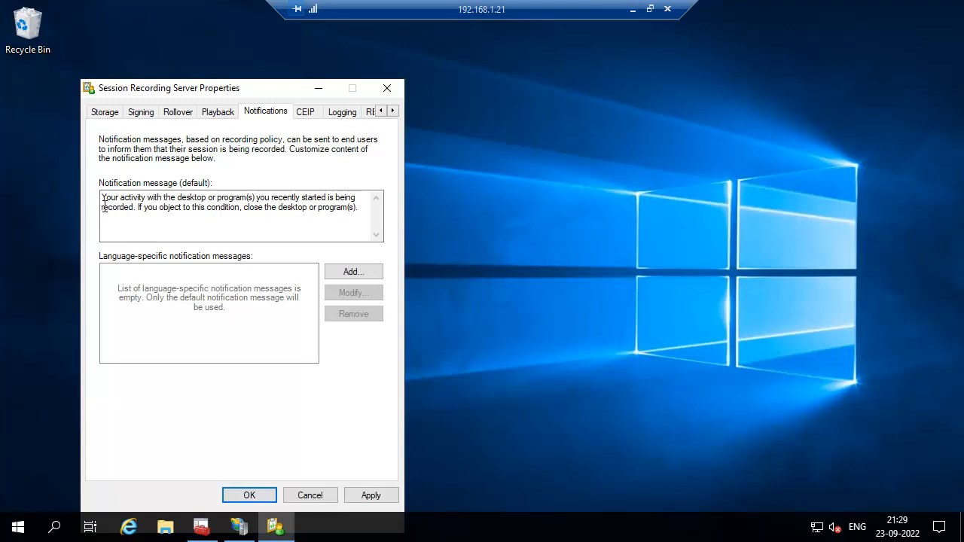
drag(102, 197, 356, 212)
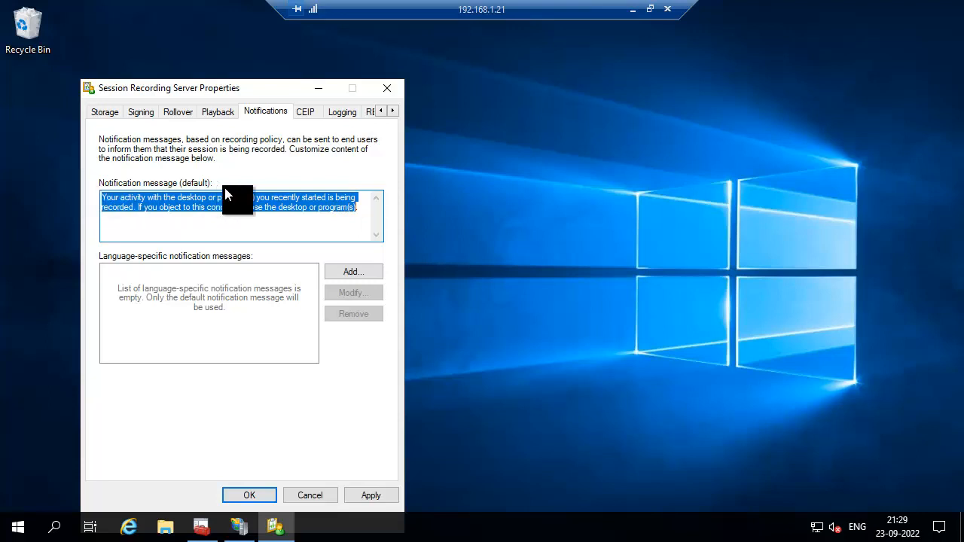
click(305, 111)
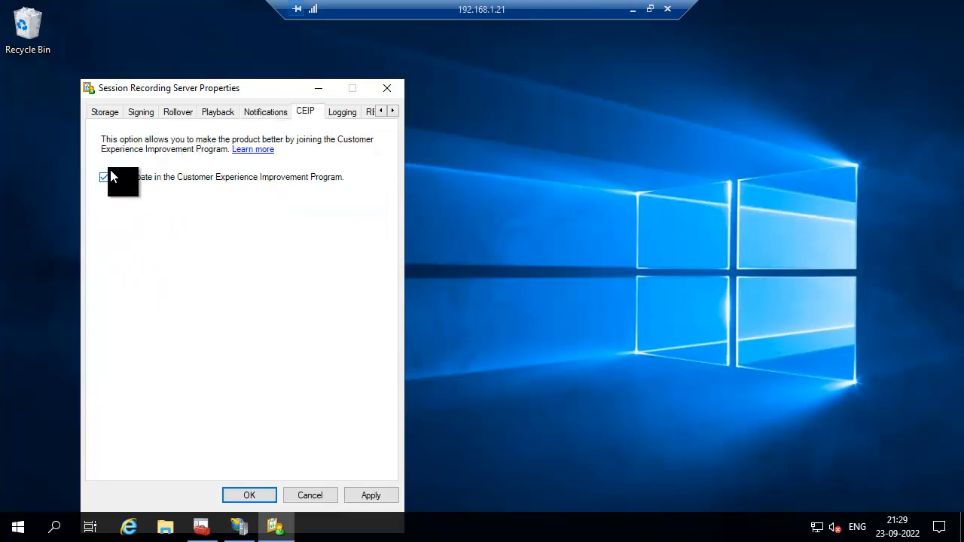
click(105, 178)
click(345, 113)
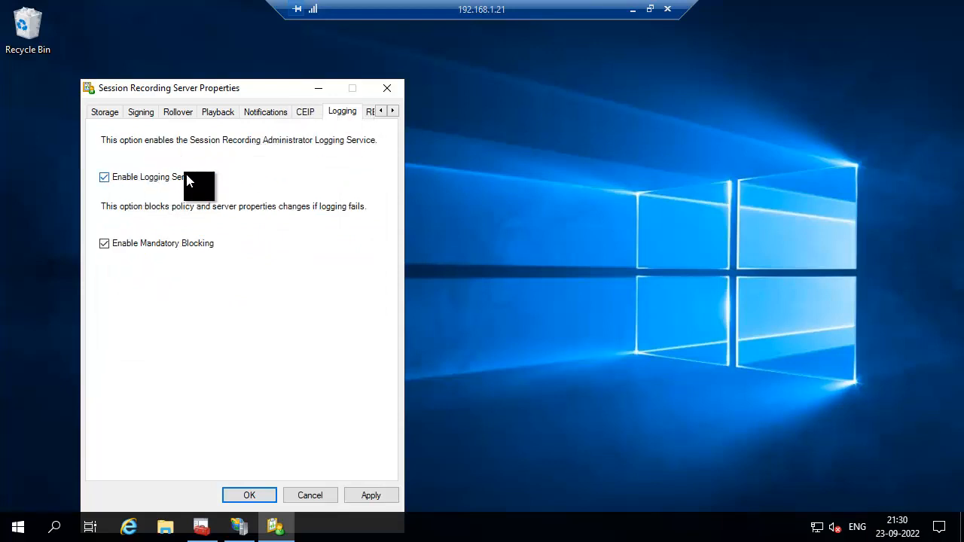
click(104, 252)
Step: Review the recording server's RBAC, email, Cloud DB and web player settings
click(393, 111)
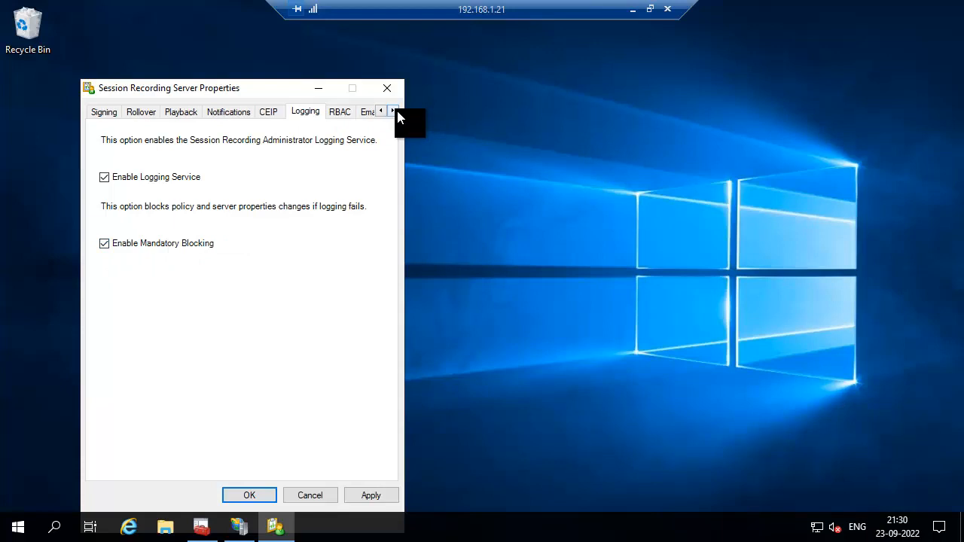
click(393, 111)
click(306, 115)
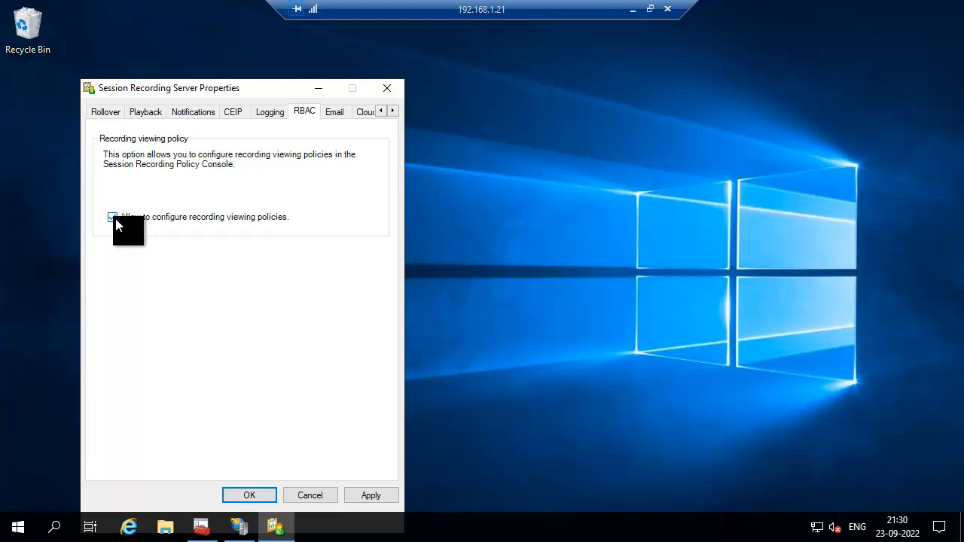
click(333, 111)
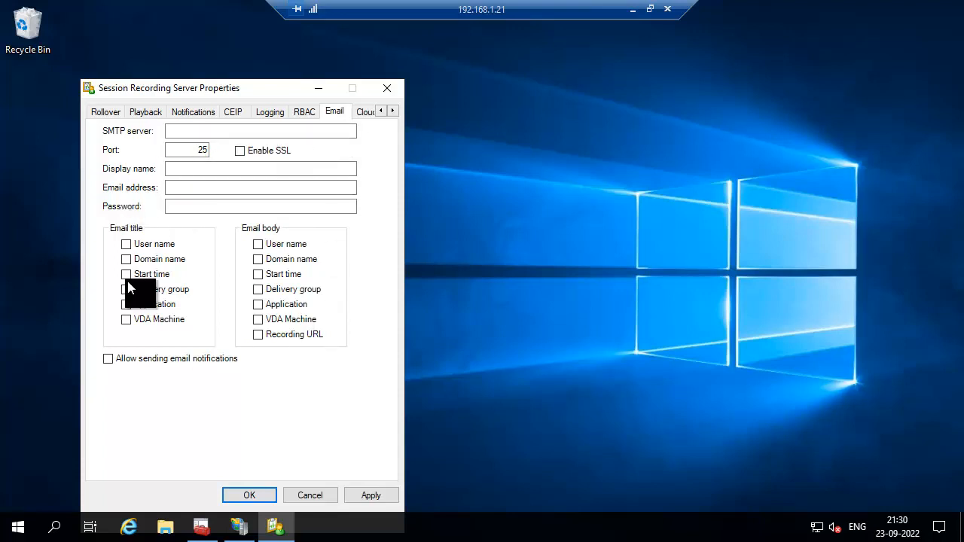
click(393, 113)
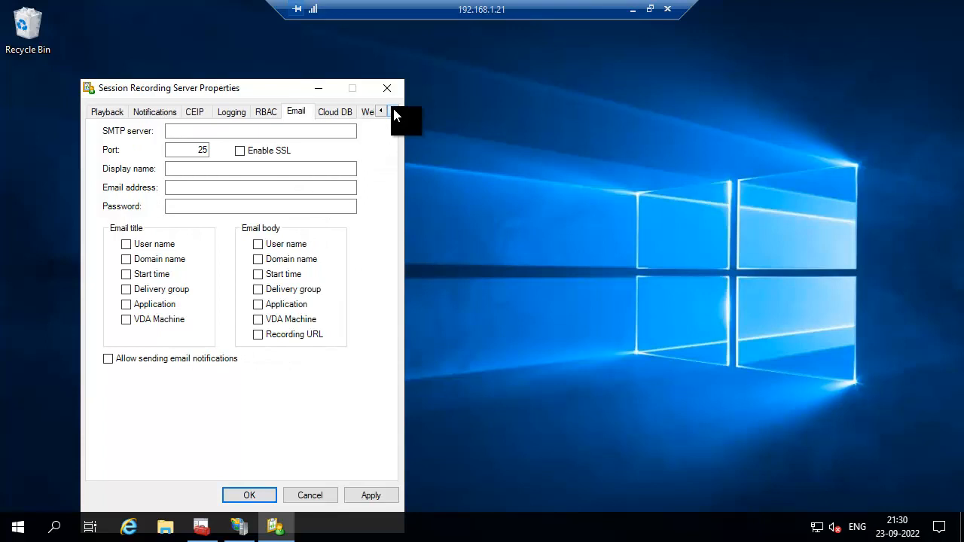
click(334, 112)
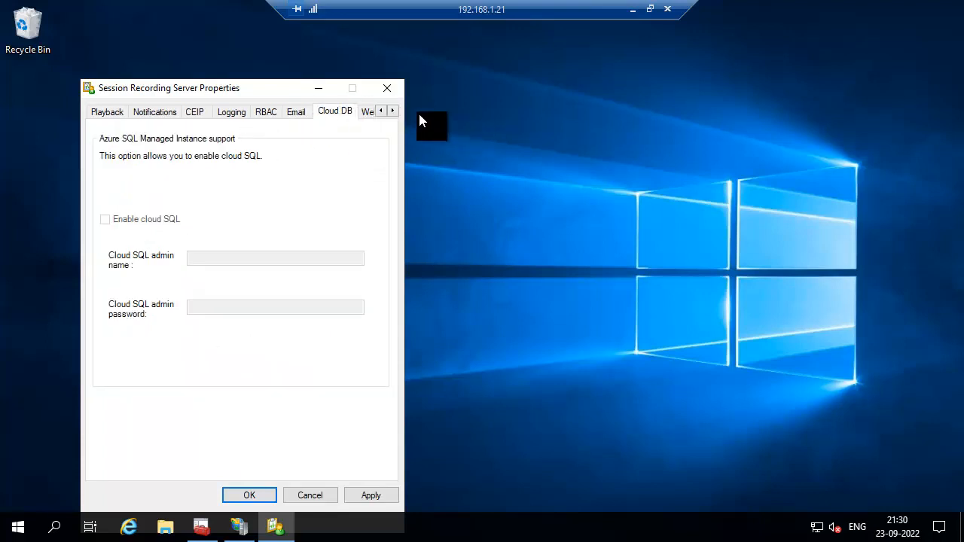
click(367, 113)
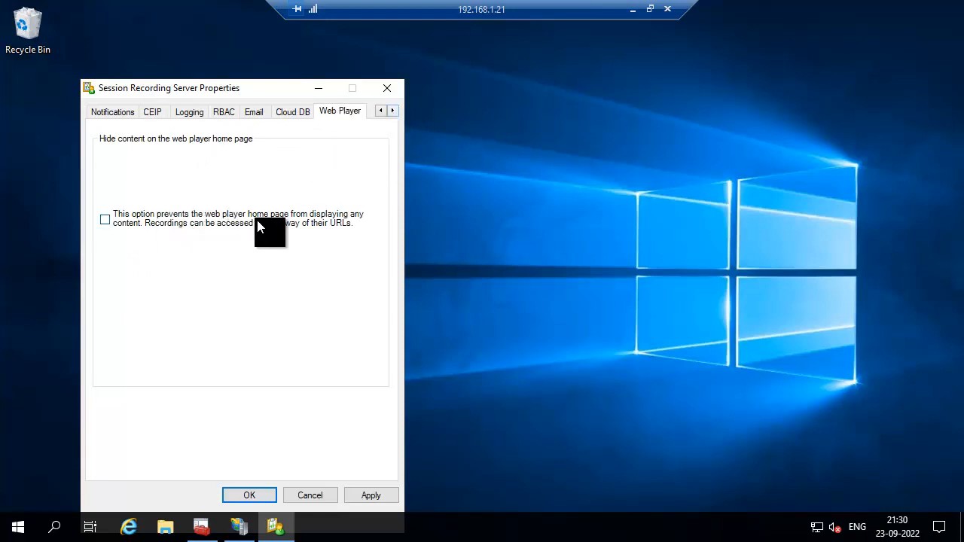
Step: Apply the recording server property changes and close the properties window
click(104, 221)
click(380, 497)
click(252, 497)
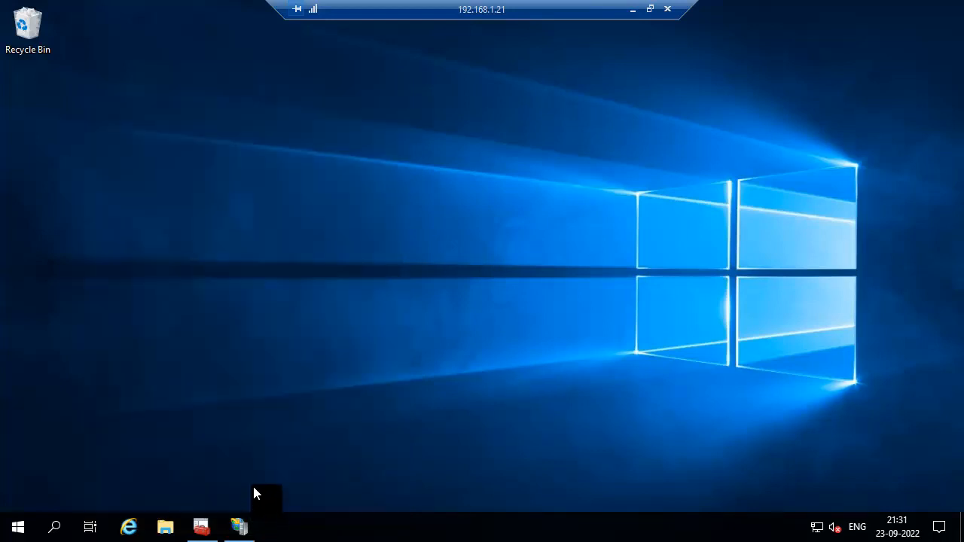
Step: Open the Session Recording Policy Console connected to CTXDC1 over HTTPS on the default port, maximize it, and widen its policy tree
click(18, 526)
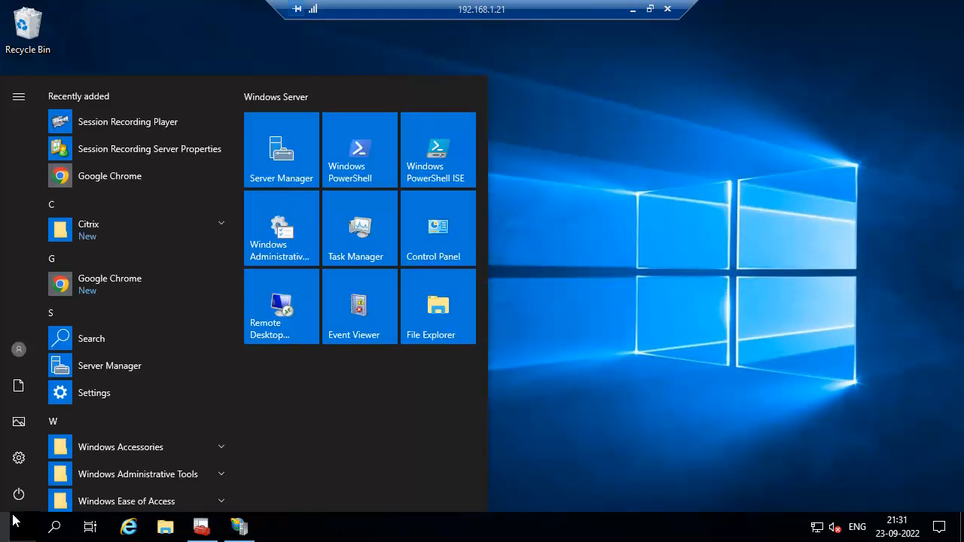
click(115, 238)
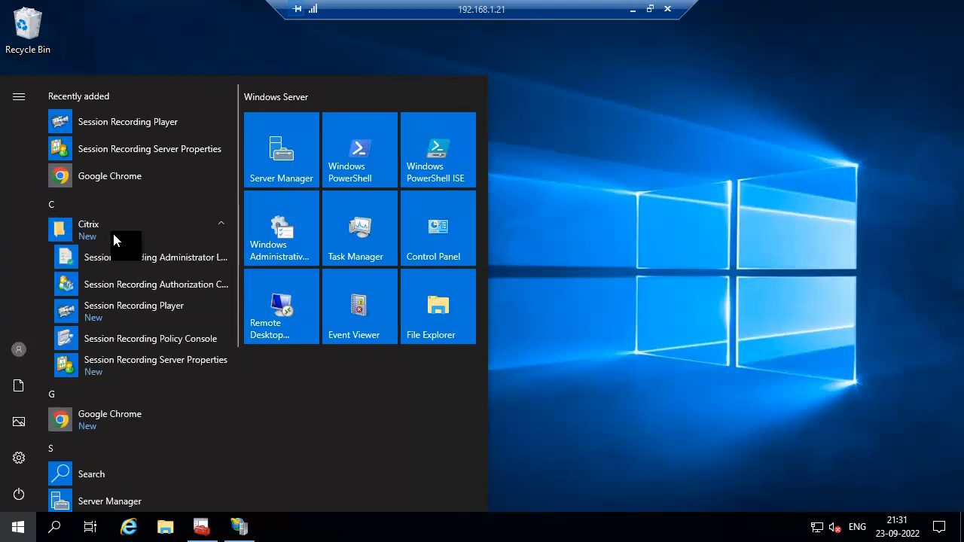
click(161, 341)
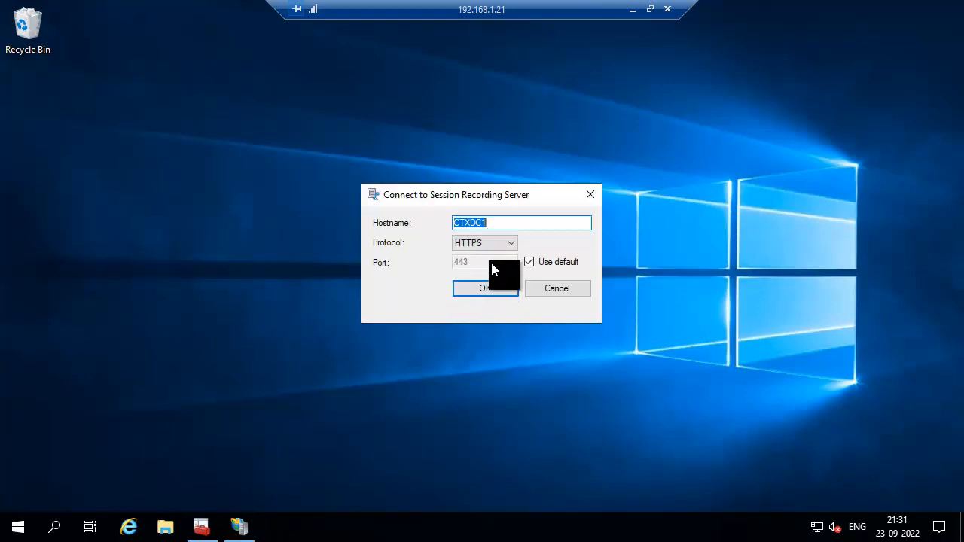
click(489, 292)
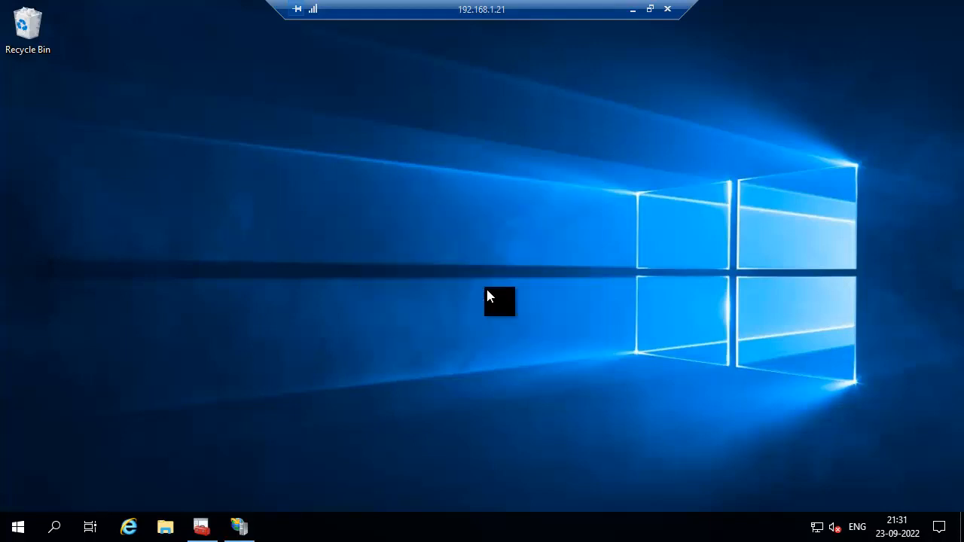
click(391, 30)
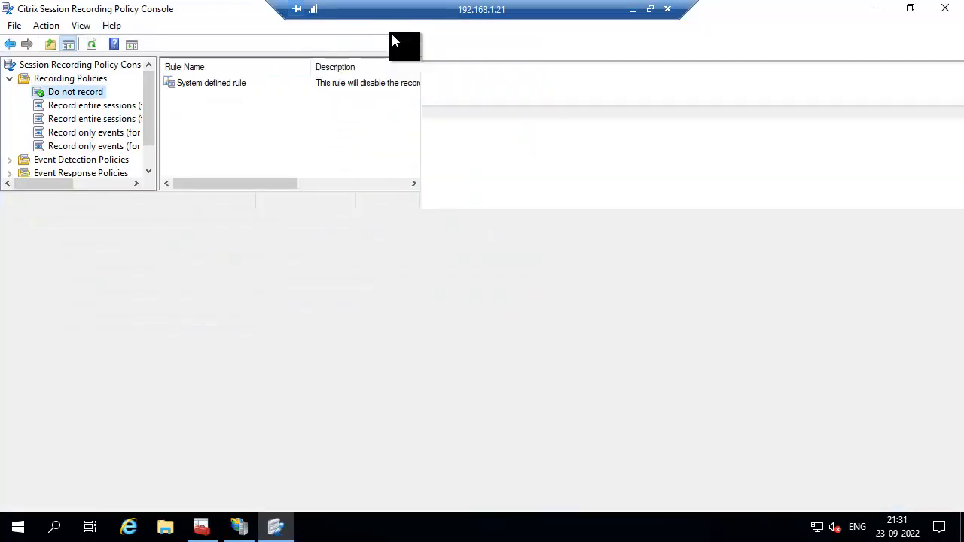
drag(158, 183, 298, 200)
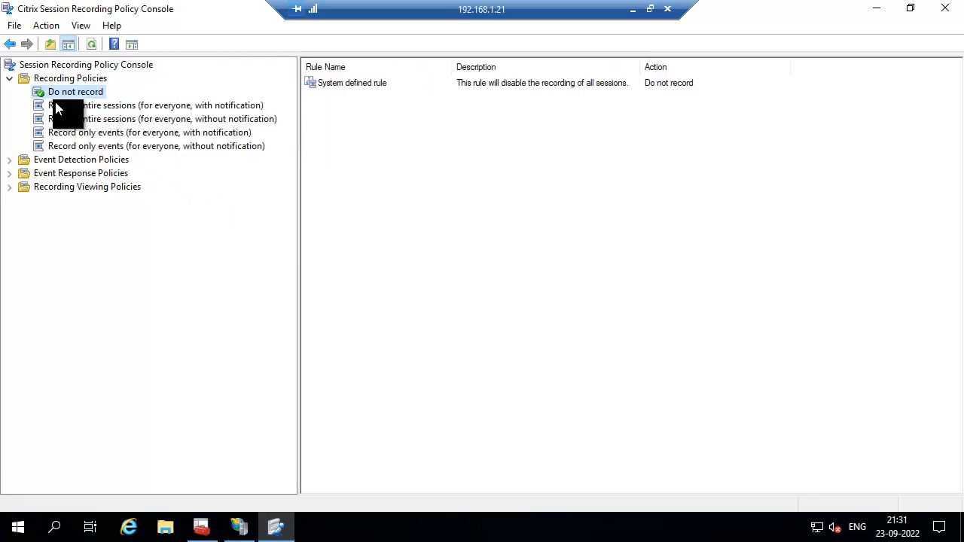
Step: Expand the Event Detection, Event Response and Recording Viewing policy groups to examine the policies they contain
click(13, 160)
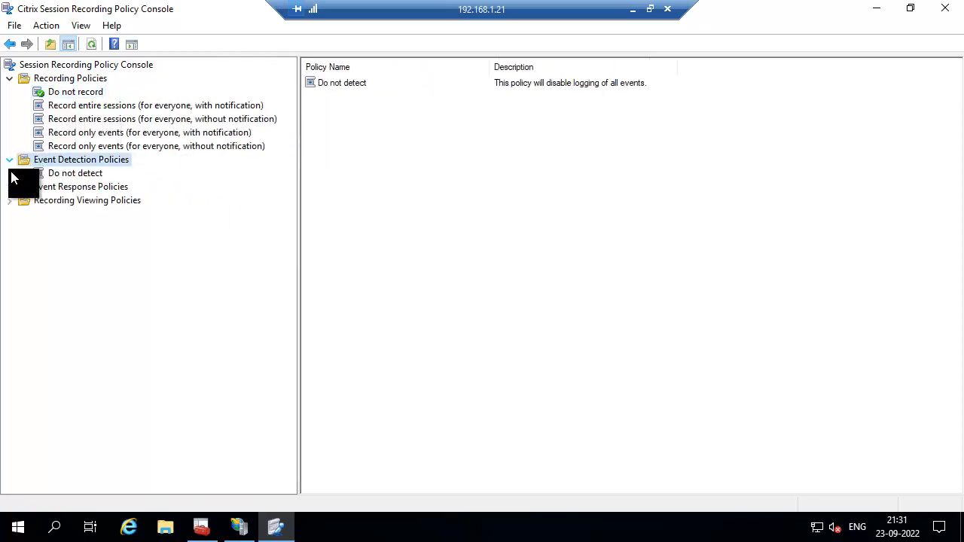
click(12, 188)
click(11, 213)
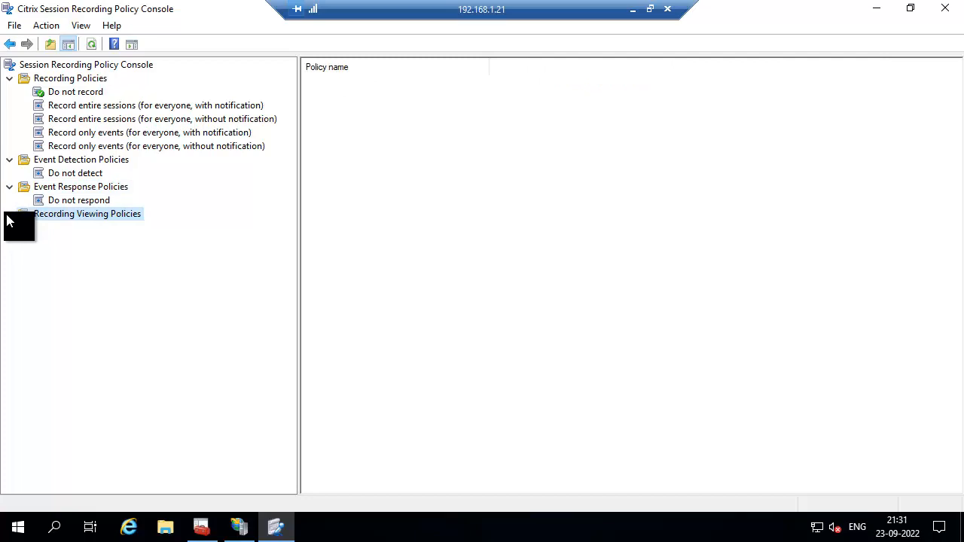
Step: Activate the recording policy "Record entire sessions (for everyone, with notification)"
click(95, 107)
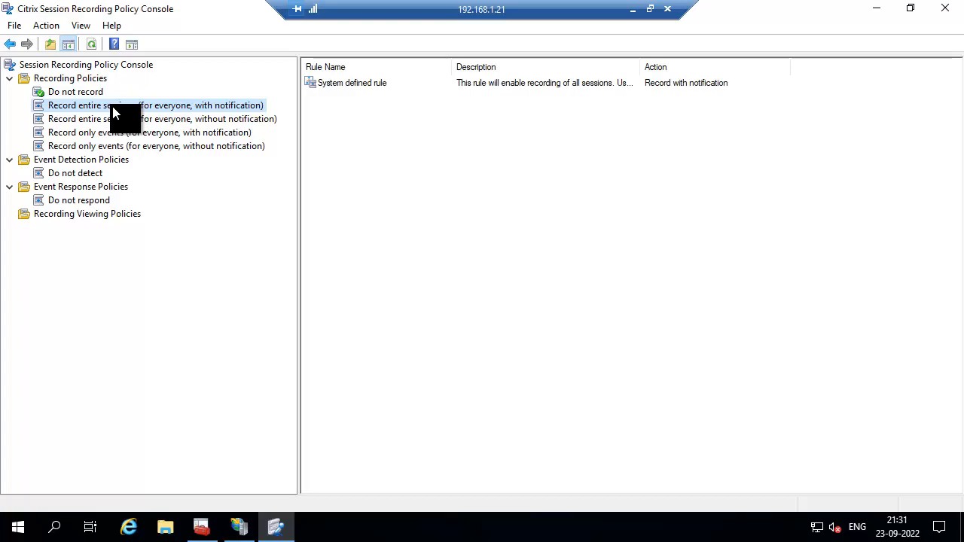
right_click(115, 109)
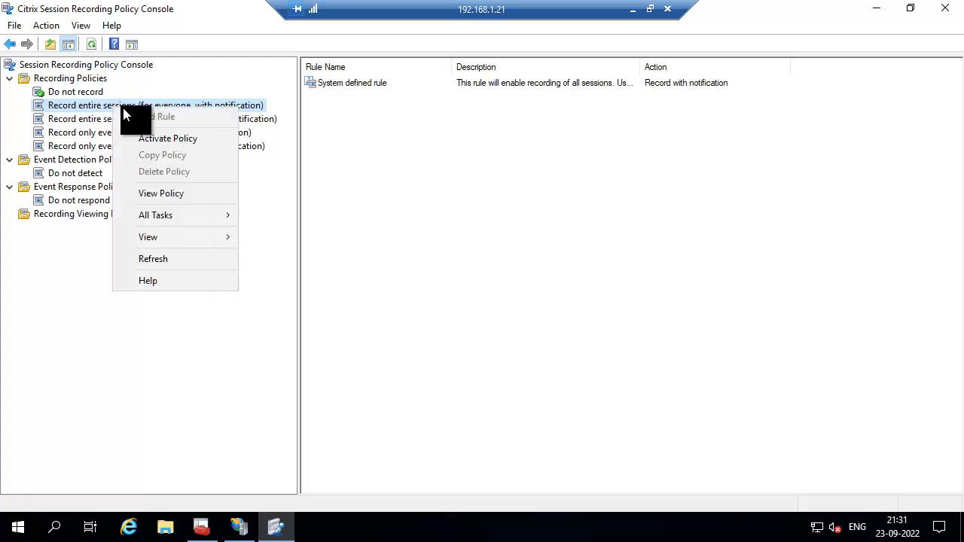
click(157, 143)
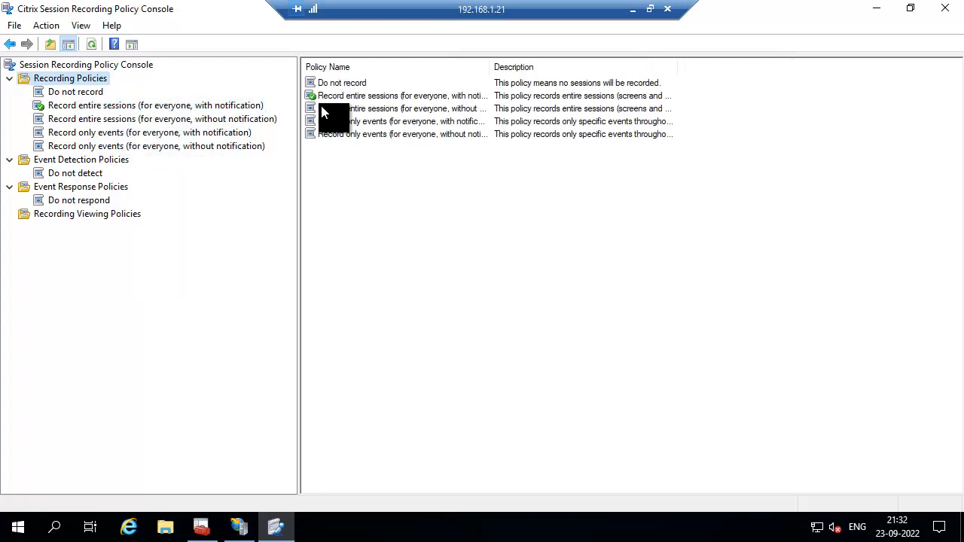
Step: Review the properties of the "Record entire sessions (for everyone, with notification)" policy and close them without changes
click(355, 100)
double_click(354, 97)
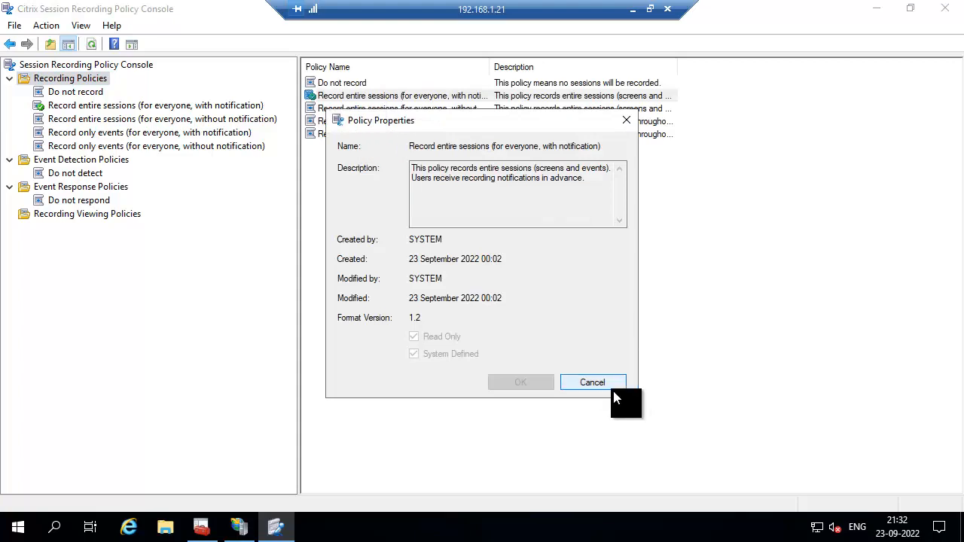
click(592, 383)
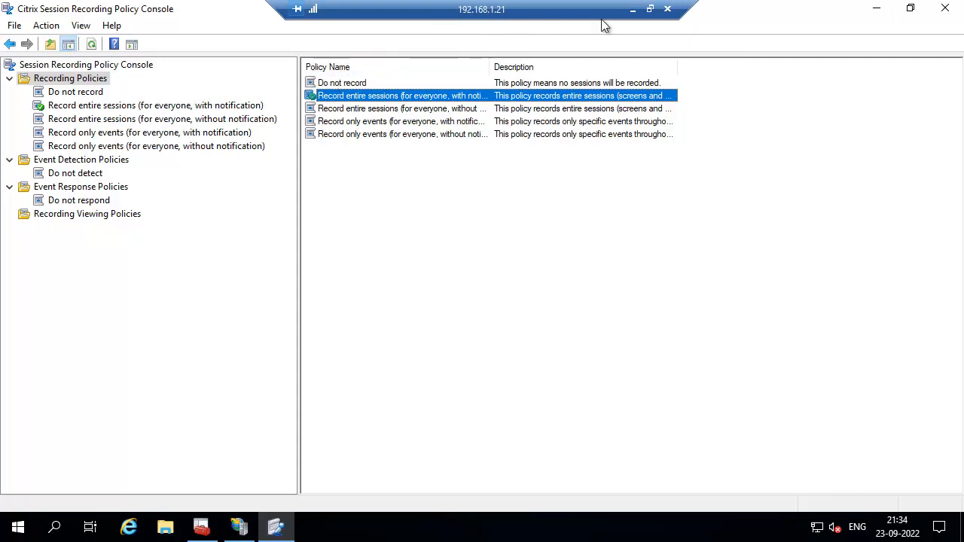
Step: Switch from the remote server to the Citrix StoreFront page in the local browser and log on with the citrixgsr domain user name and account password
click(632, 11)
click(497, 230)
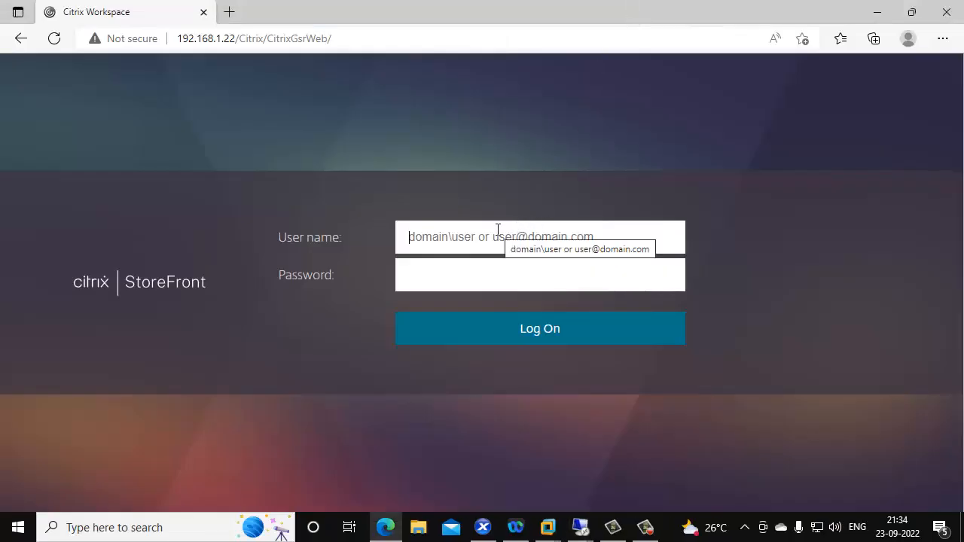
text(cit)
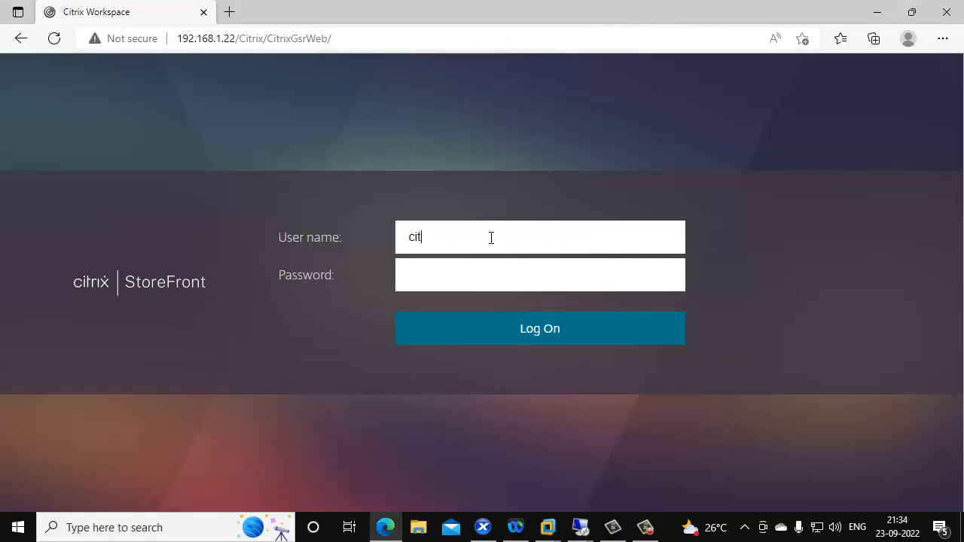
text(rixgsr\)
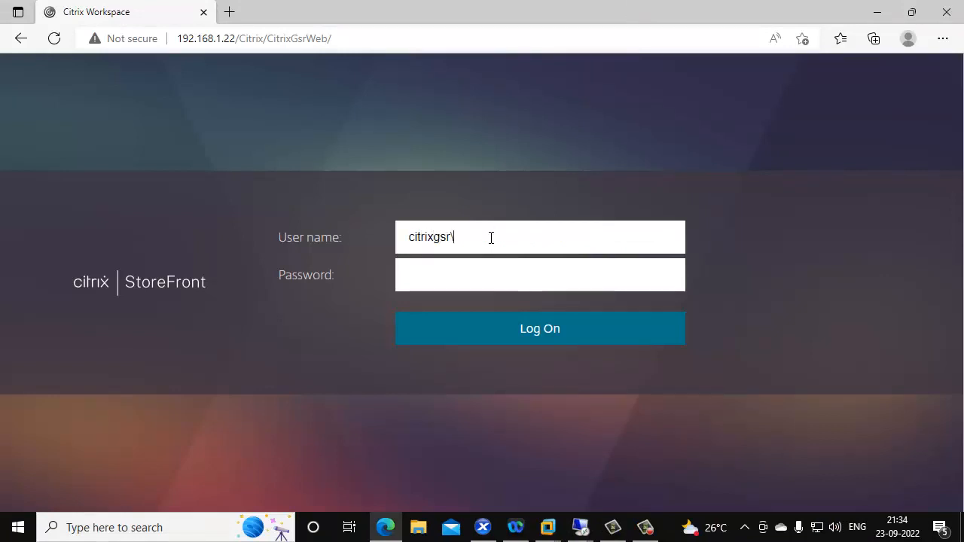
text(sivakumar)
key(Tab)
text(***)
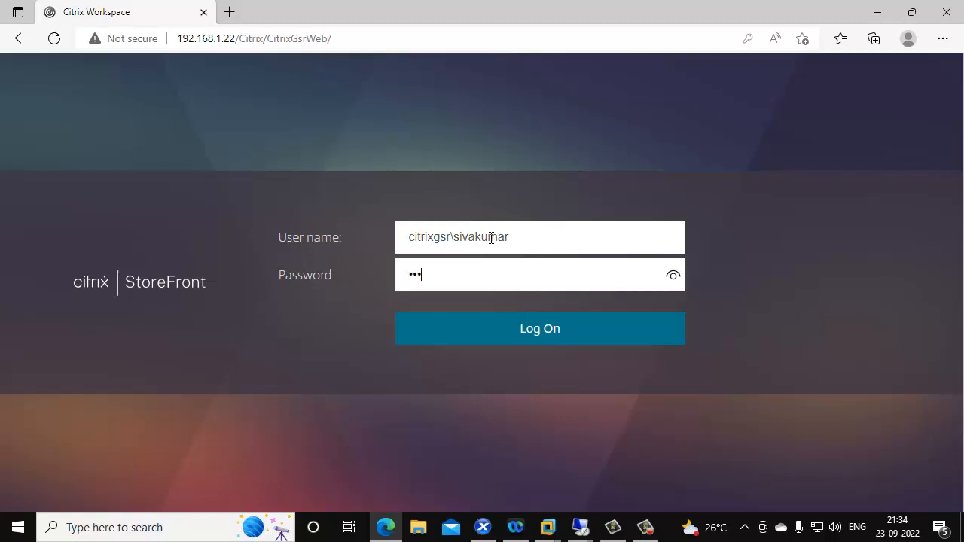
text(******)
key(Return)
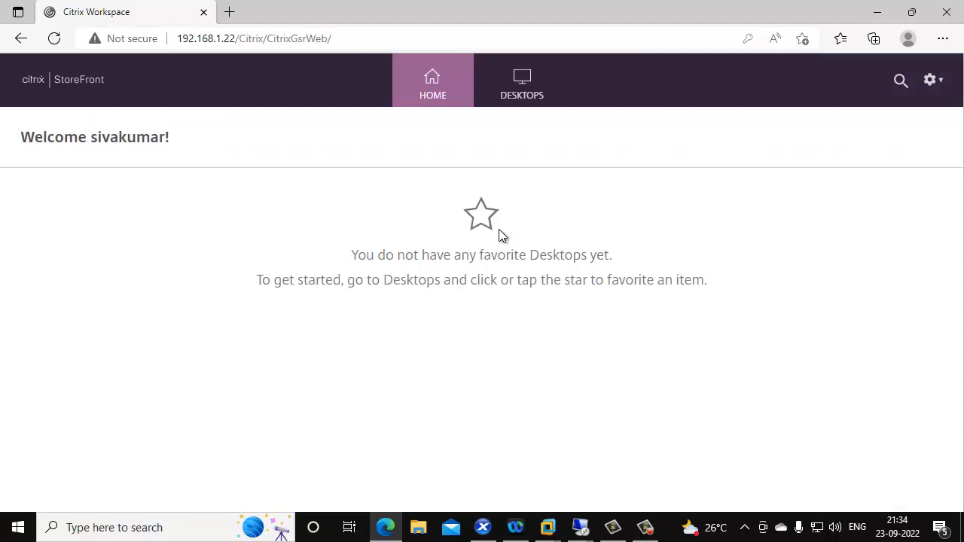
Step: Launch the Server-2019 desktop from the StoreFront desktops and permit it to use the attached devices
click(533, 99)
click(78, 228)
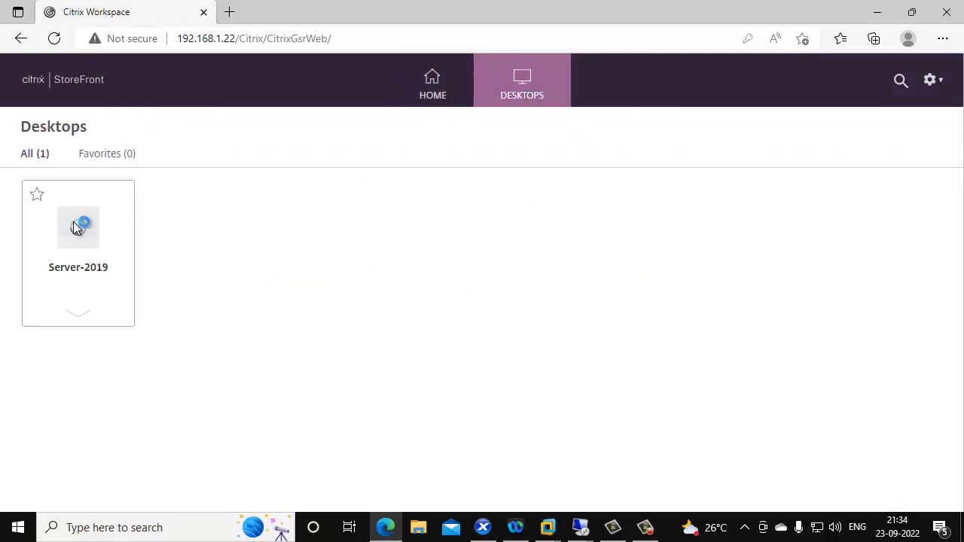
click(660, 106)
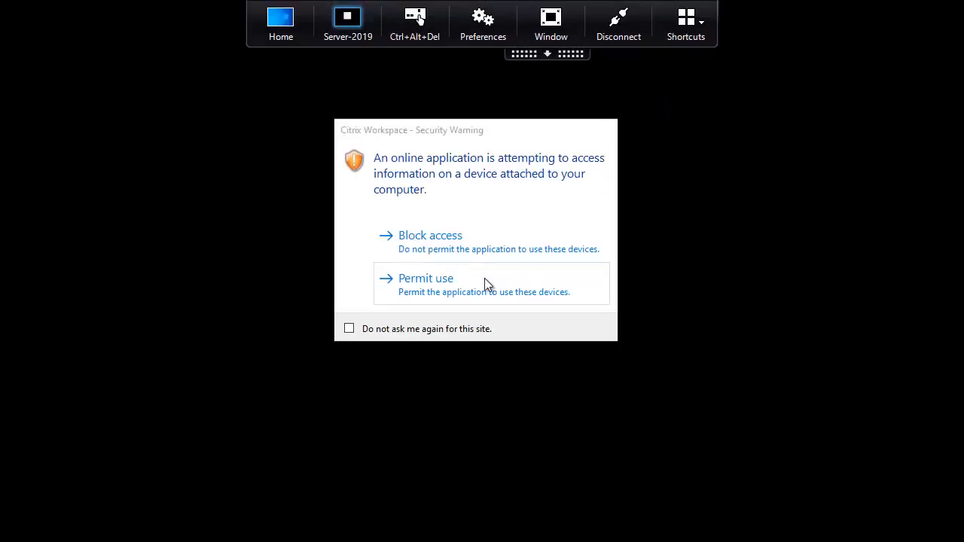
click(457, 287)
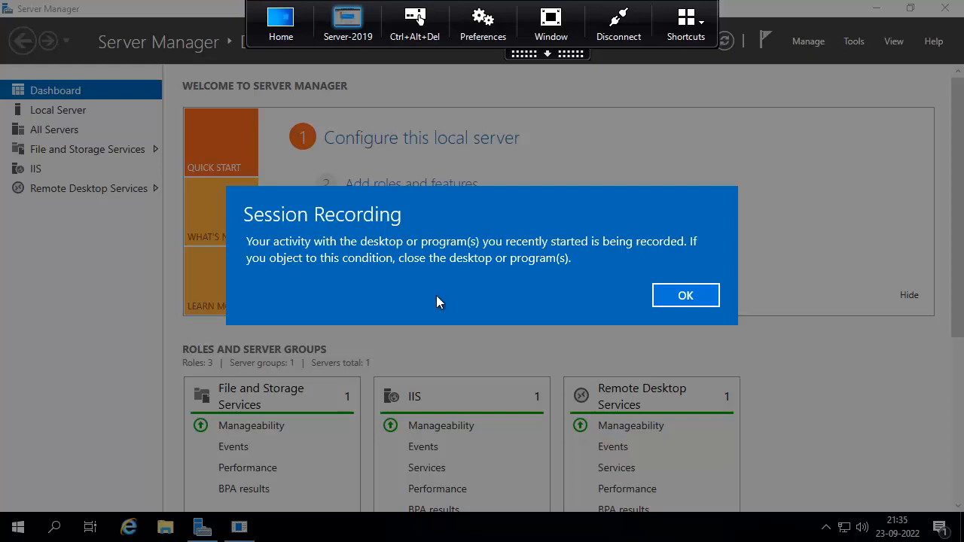
Step: Acknowledge the Session Recording notification, close Server Manager, and sign out of the Server-2019 desktop session
click(684, 294)
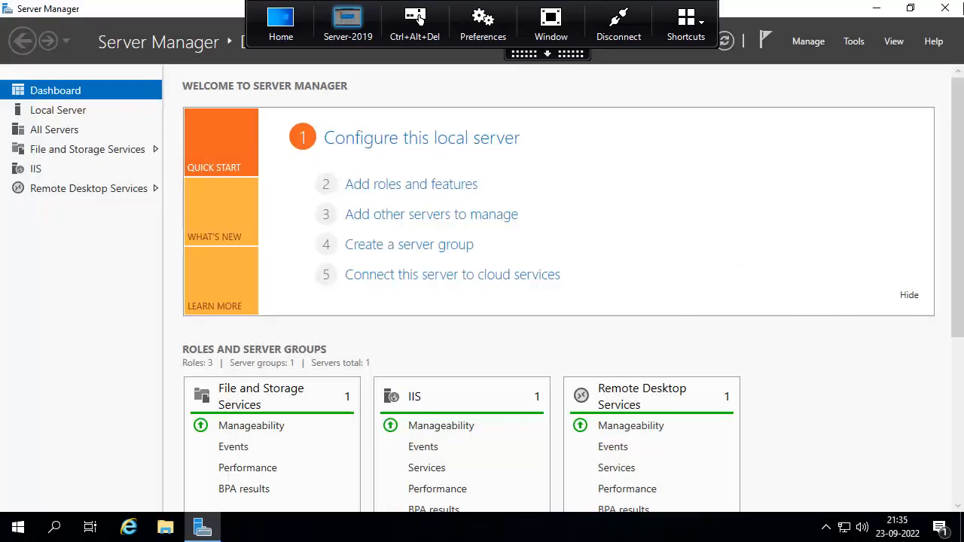
click(953, 6)
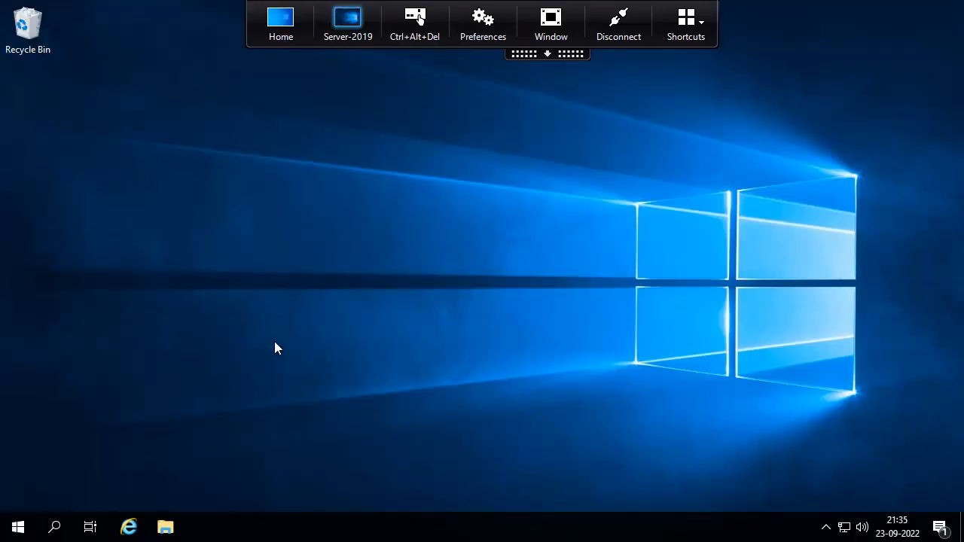
right_click(16, 527)
mouse_move(128, 486)
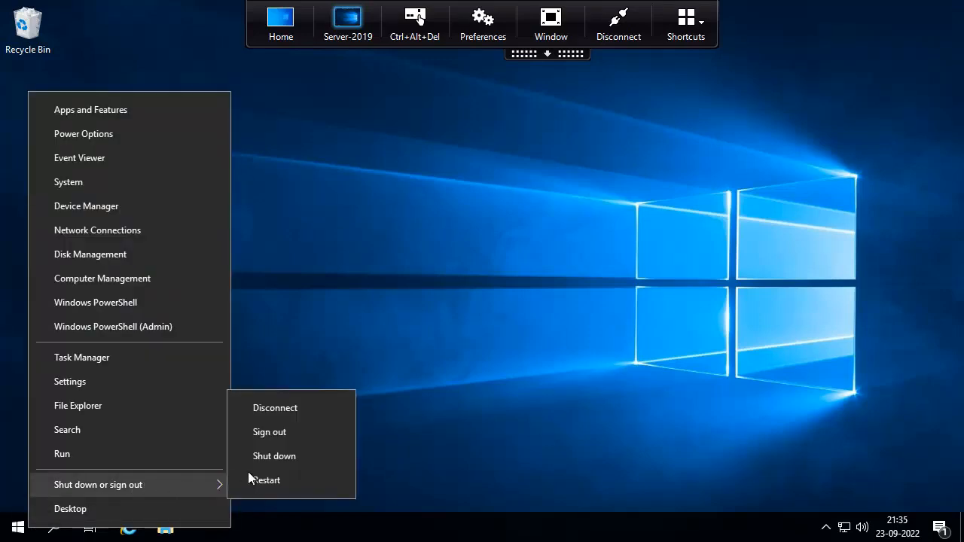
click(281, 433)
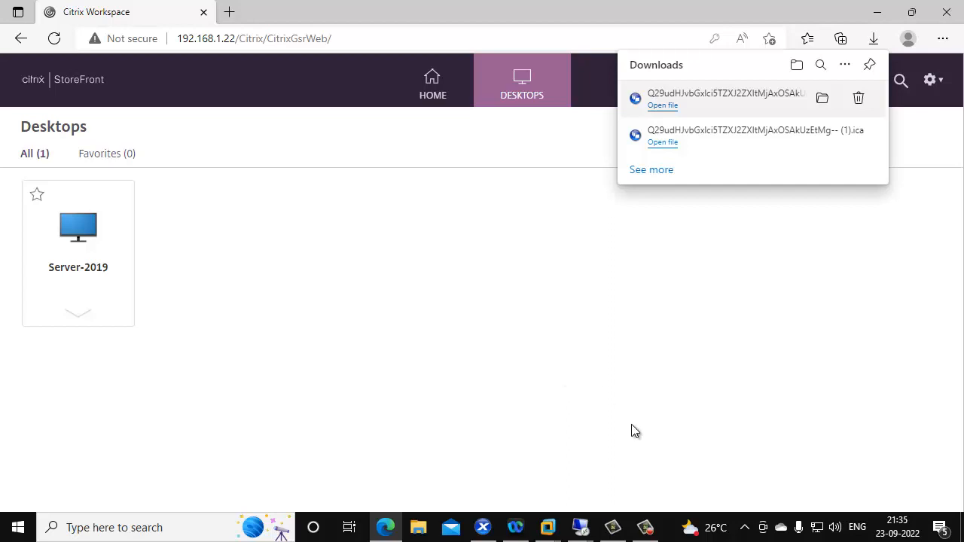
click(645, 527)
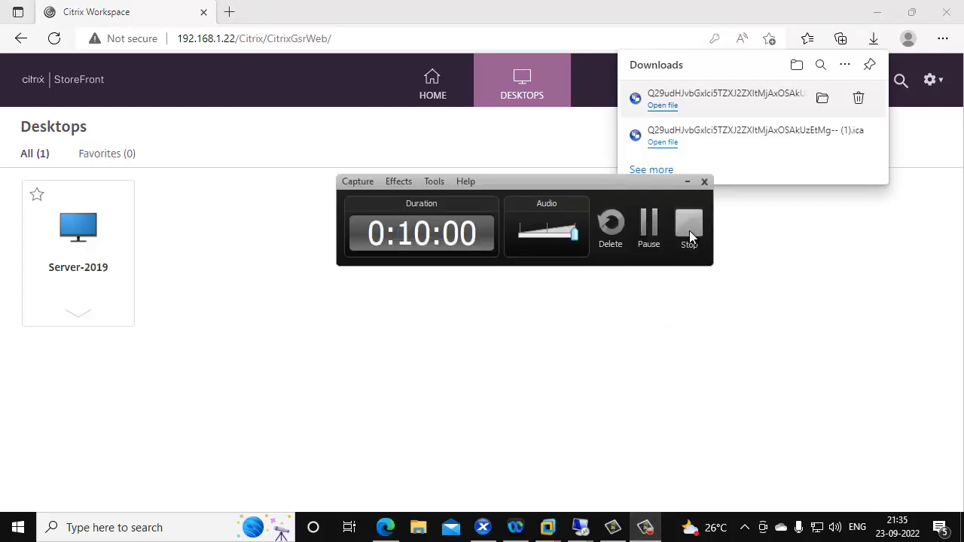